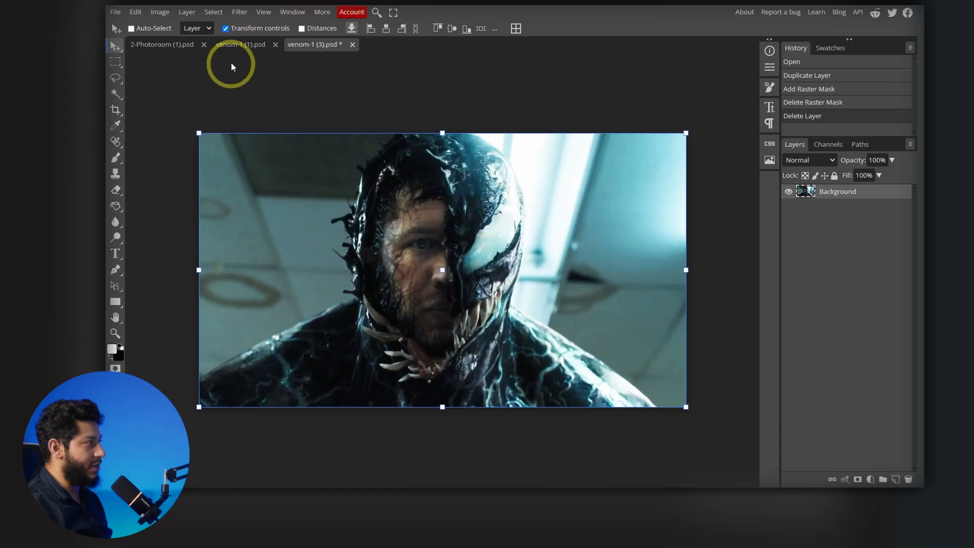
- Copy the cut-out man from 2-Photoroom (1).psd into venom-1 (3).psd and convert the pasted layer to a Smart Object
click(240, 46)
click(170, 46)
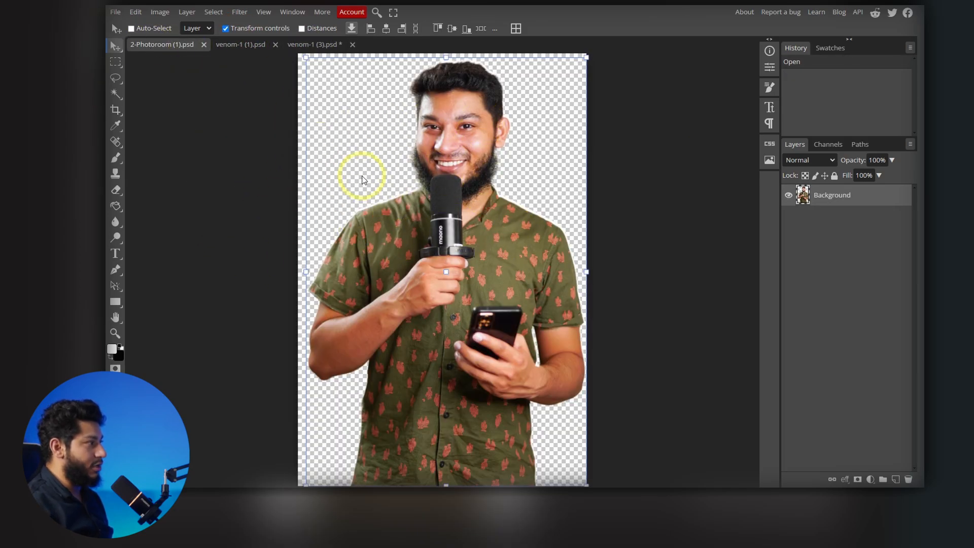
key(ctrl+c)
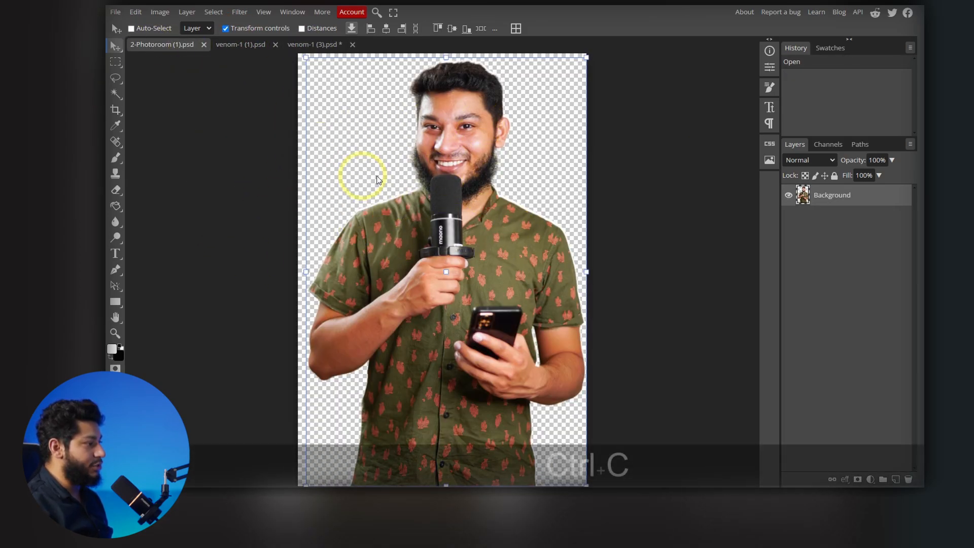
click(312, 46)
key(ctrl+v)
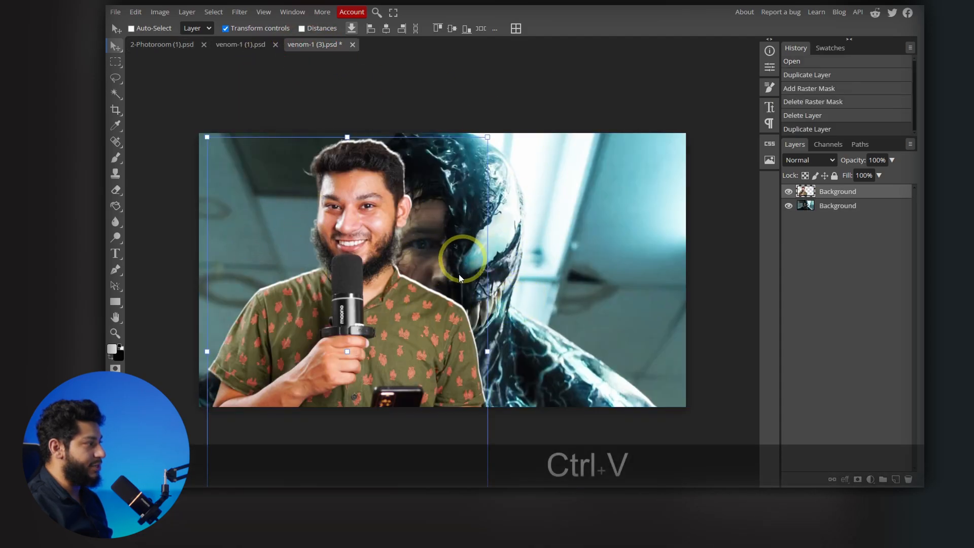
right_click(848, 191)
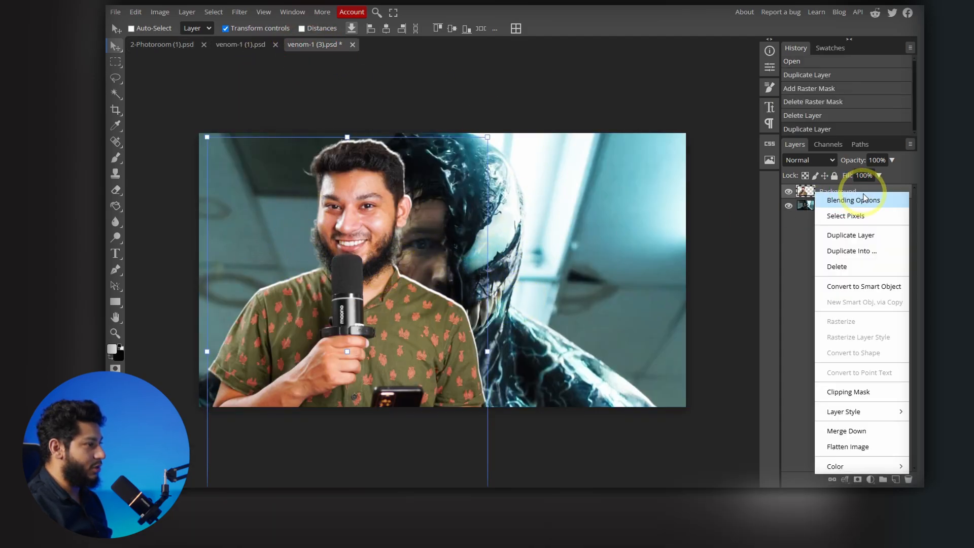
click(851, 287)
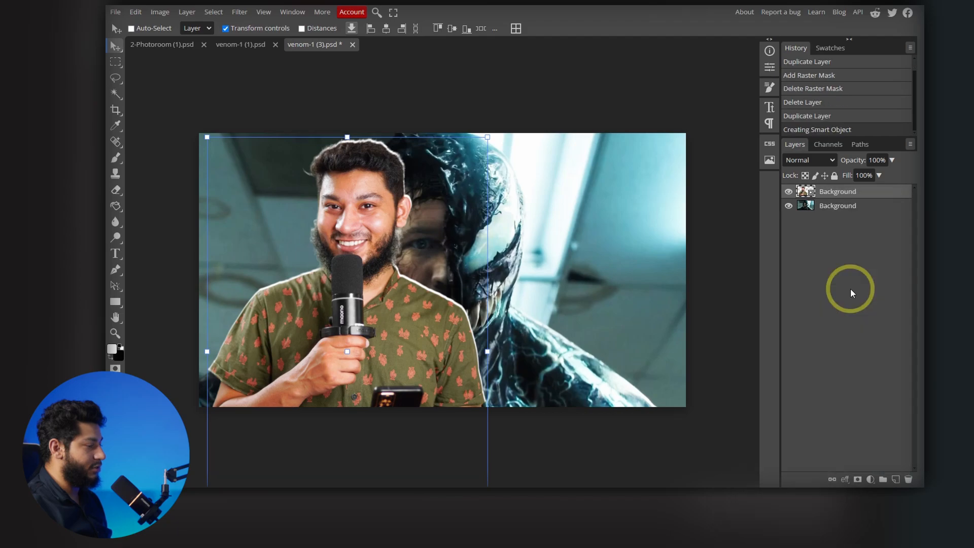
- Scale the portrait layer up to about 141% and place its head over Venom's head
drag(495, 312, 600, 332)
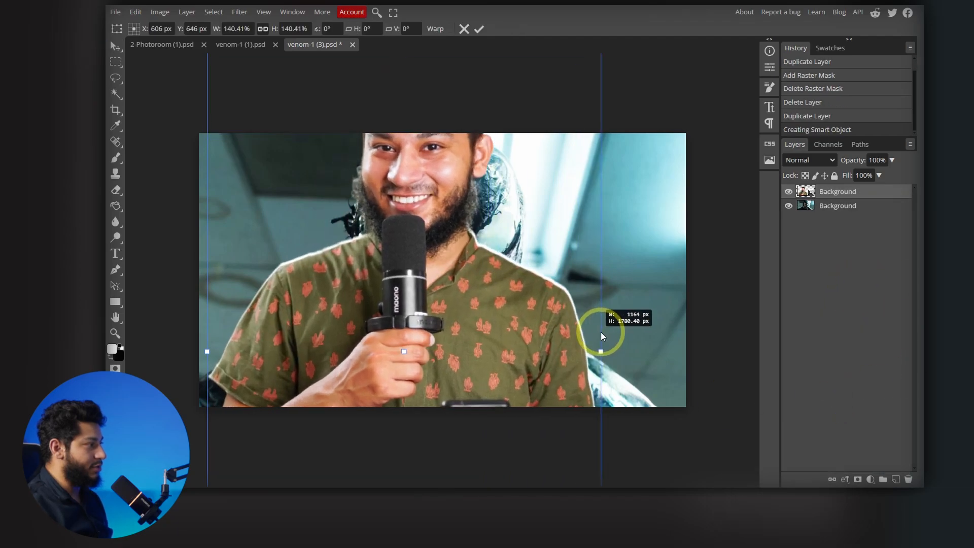
drag(434, 176, 453, 282)
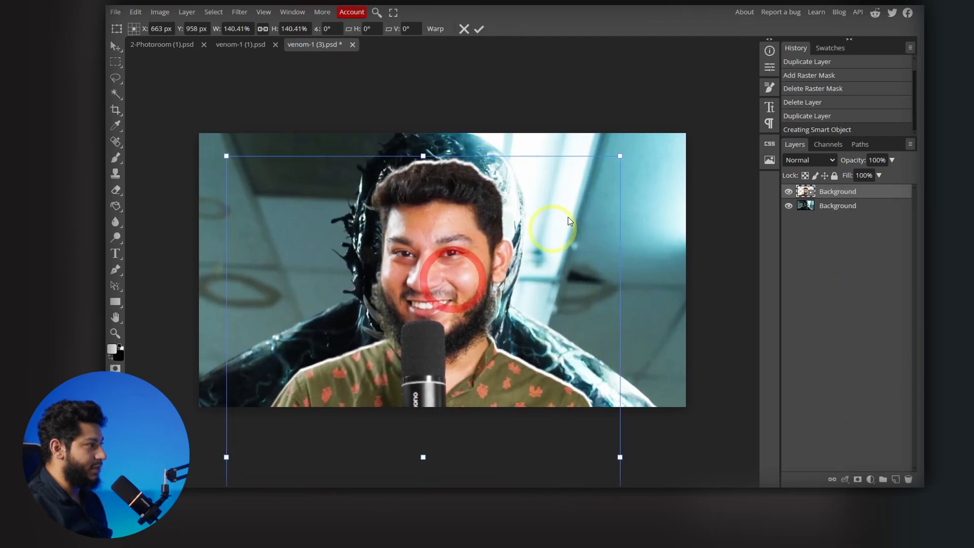
drag(621, 155, 624, 152)
drag(548, 201, 544, 198)
- Align the portrait's face with the face underneath at 25% layer opacity and restore the opacity to 100%
drag(843, 160, 809, 162)
mouse_move(529, 305)
mouse_down()
mouse_move(537, 304)
mouse_move(529, 308)
mouse_up()
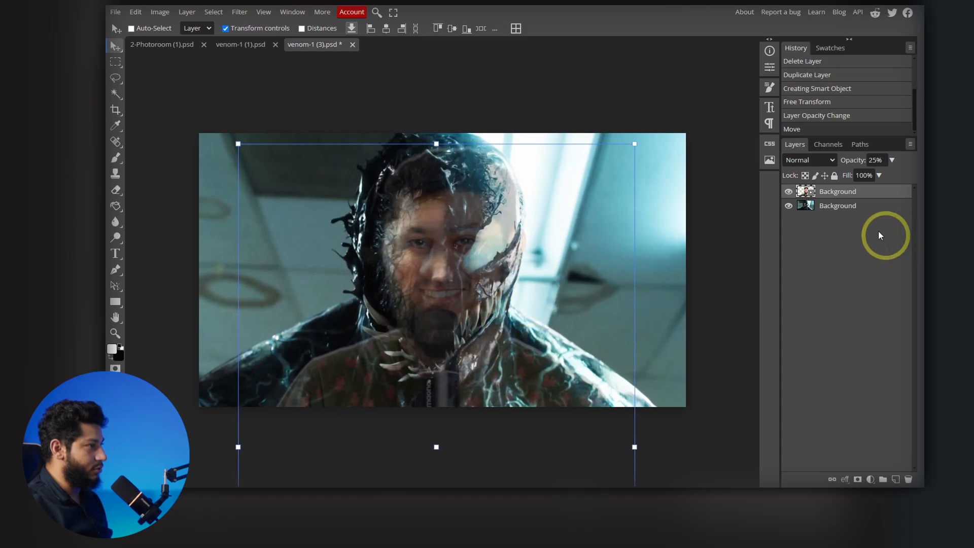
drag(853, 160, 903, 161)
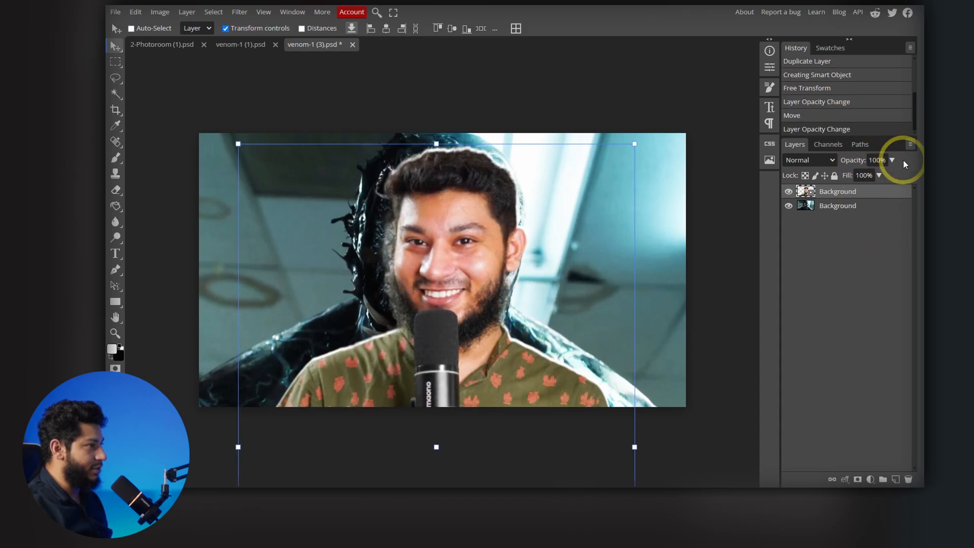
- Add a raster mask to the portrait layer and fill it with black using the Paint Bucket
click(857, 479)
click(117, 206)
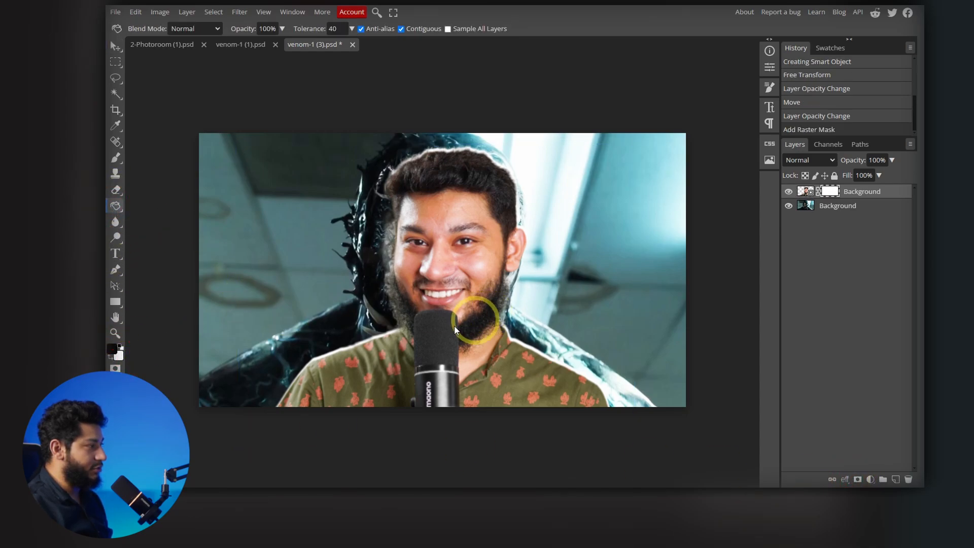
click(831, 191)
click(425, 262)
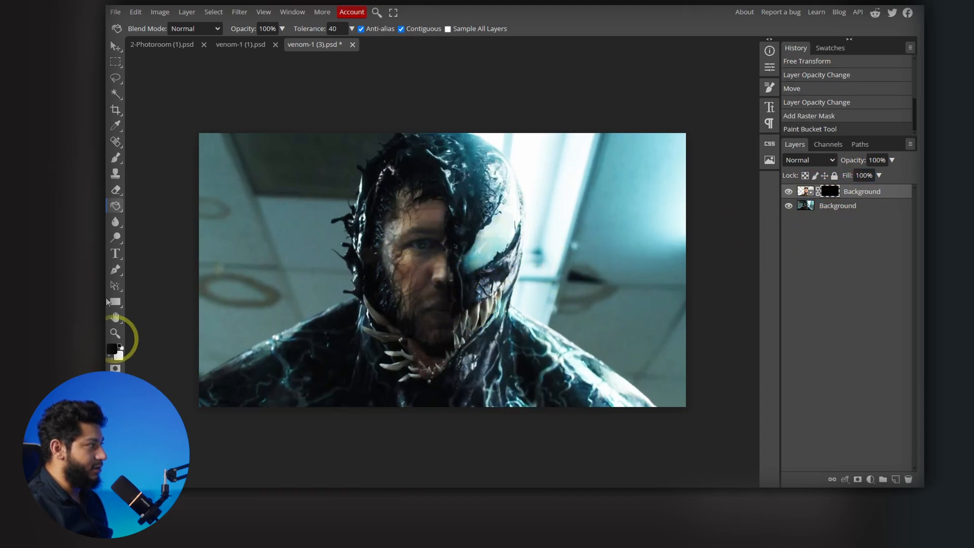
- Reveal the portrait over the human half of Venom's face by painting its mask white with a hard round brush at 100% hardness
click(116, 158)
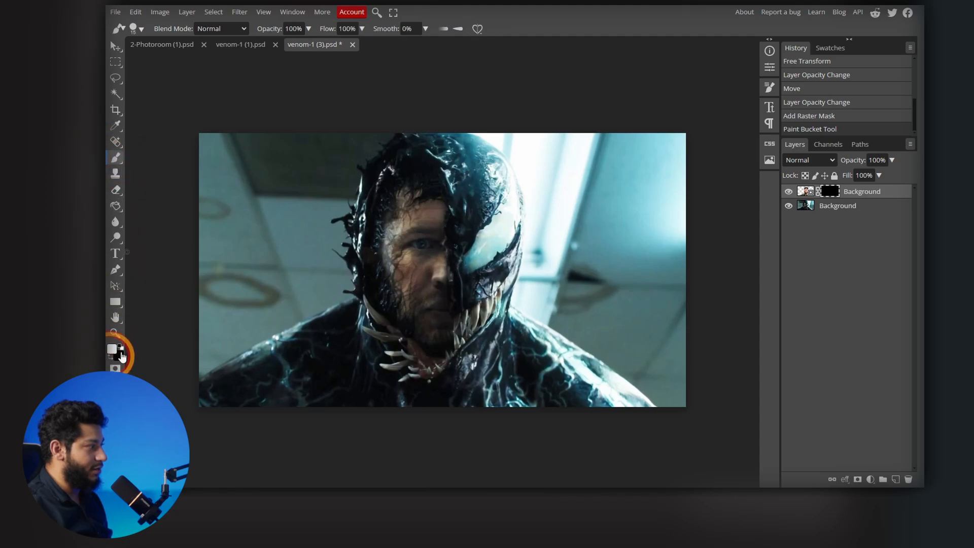
right_click(431, 247)
drag(497, 268, 508, 267)
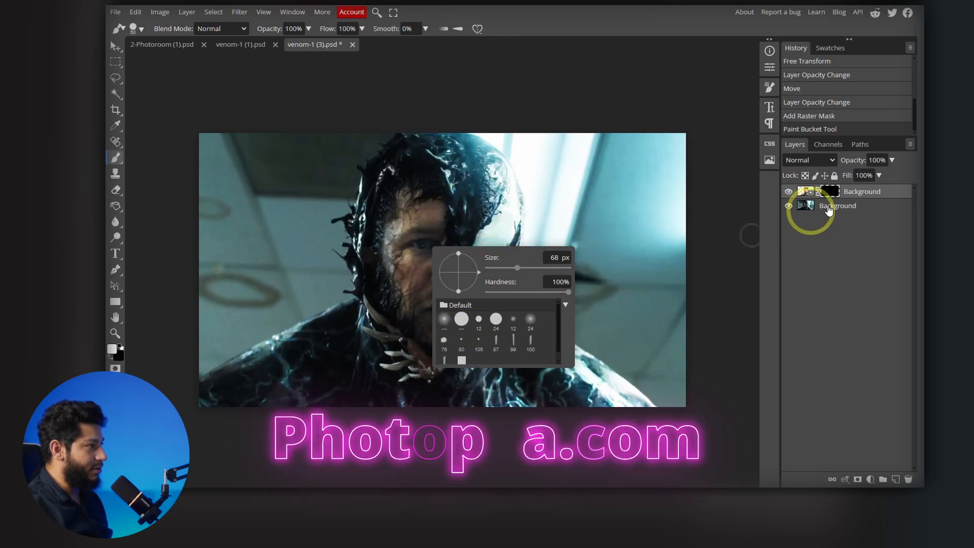
click(831, 192)
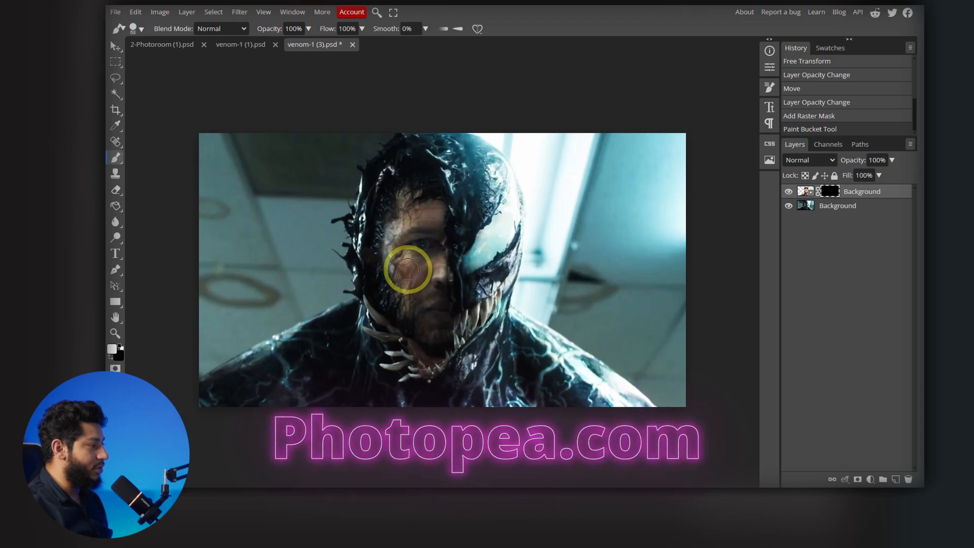
key(ctrl+alt)
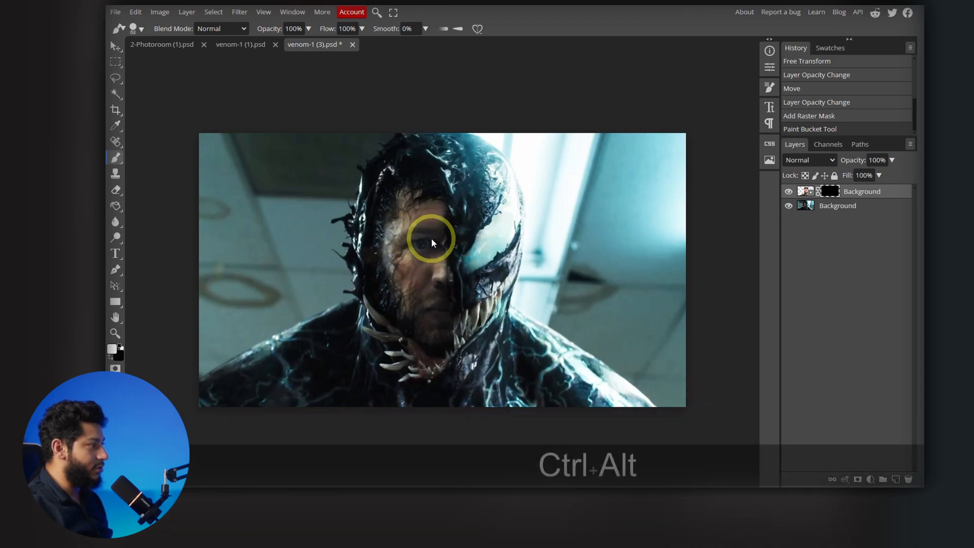
scroll(431, 239, up, 5)
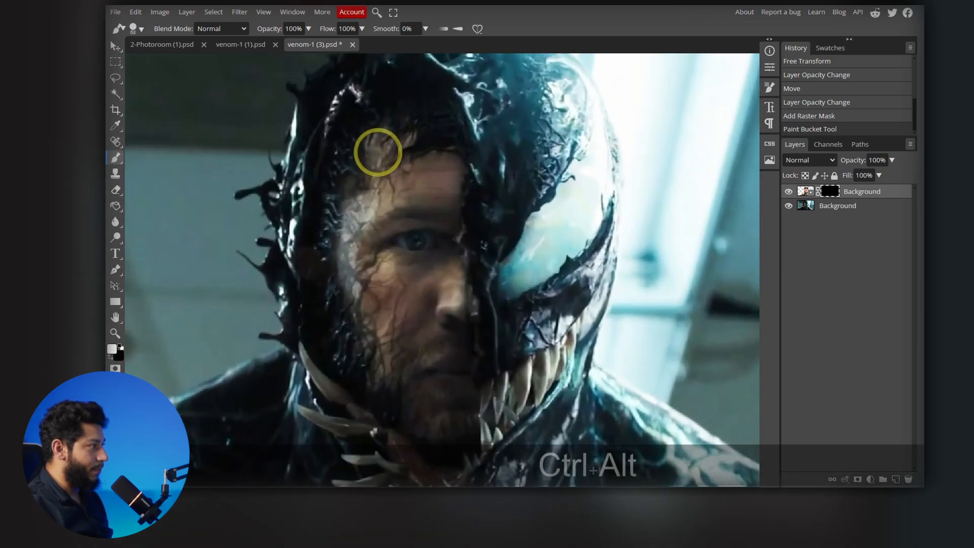
right_click(385, 157)
drag(472, 179, 469, 180)
mouse_move(378, 160)
mouse_down()
mouse_move(433, 145)
mouse_move(450, 165)
mouse_move(445, 245)
mouse_move(461, 403)
mouse_move(414, 394)
mouse_move(349, 302)
mouse_move(349, 178)
mouse_move(353, 298)
mouse_move(389, 180)
mouse_move(408, 235)
mouse_move(376, 315)
mouse_move(418, 315)
mouse_move(432, 378)
mouse_move(395, 365)
mouse_move(364, 226)
mouse_move(429, 413)
mouse_up()
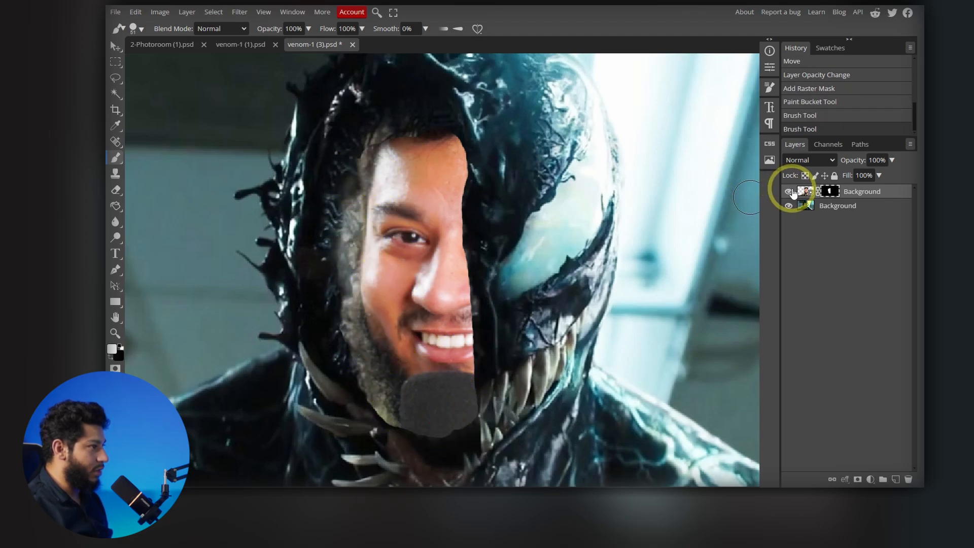
- Enlarge the masked portrait to about 157% and reposition it so the face fills the human half of Venom's head
click(803, 192)
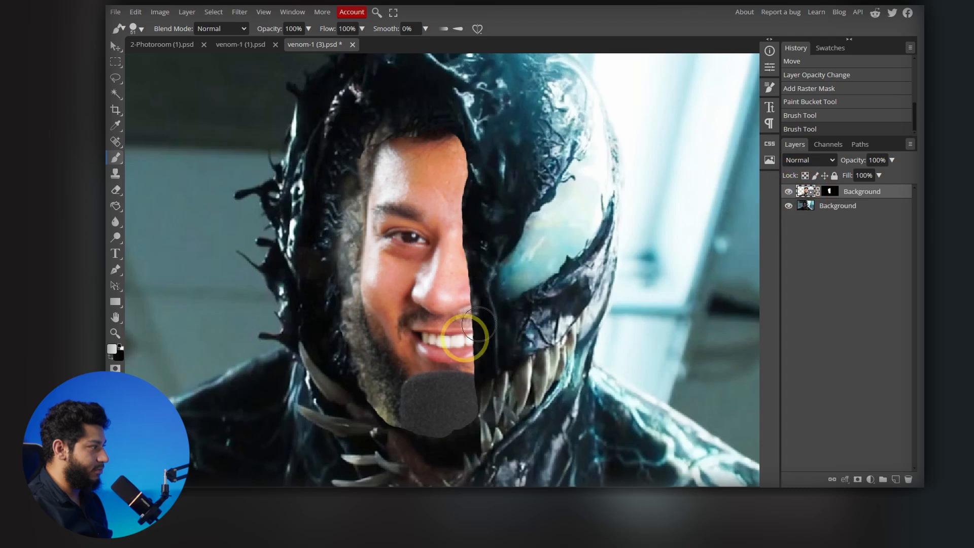
click(115, 46)
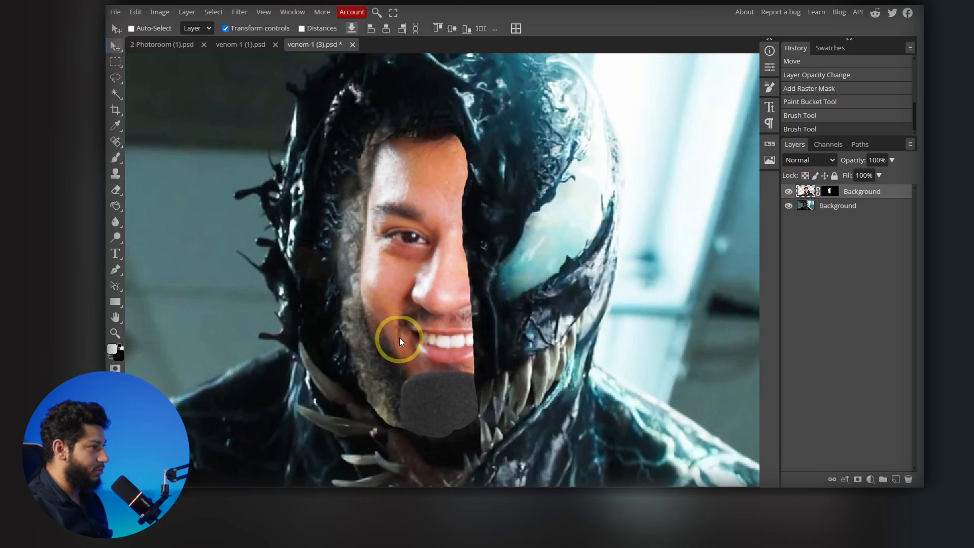
scroll(401, 306, down, 3)
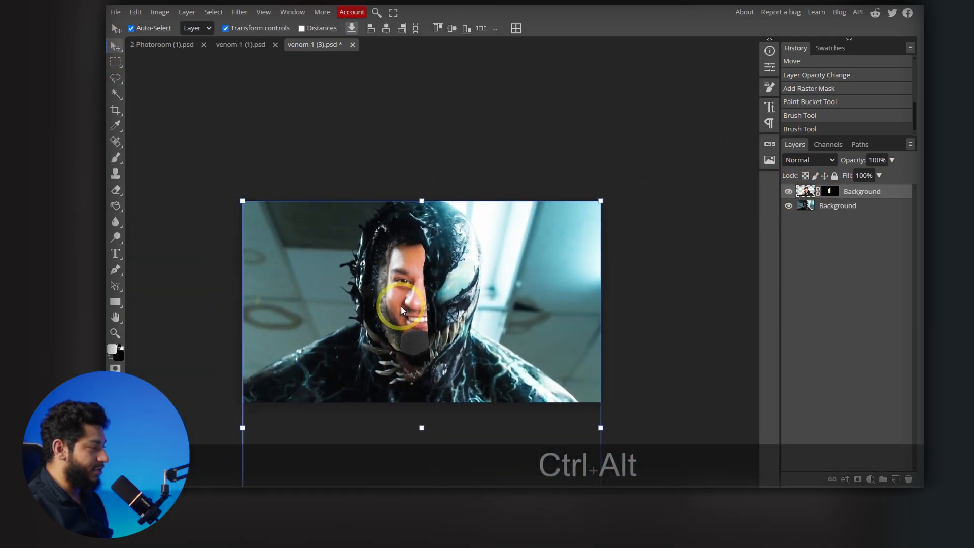
scroll(401, 306, up, 3)
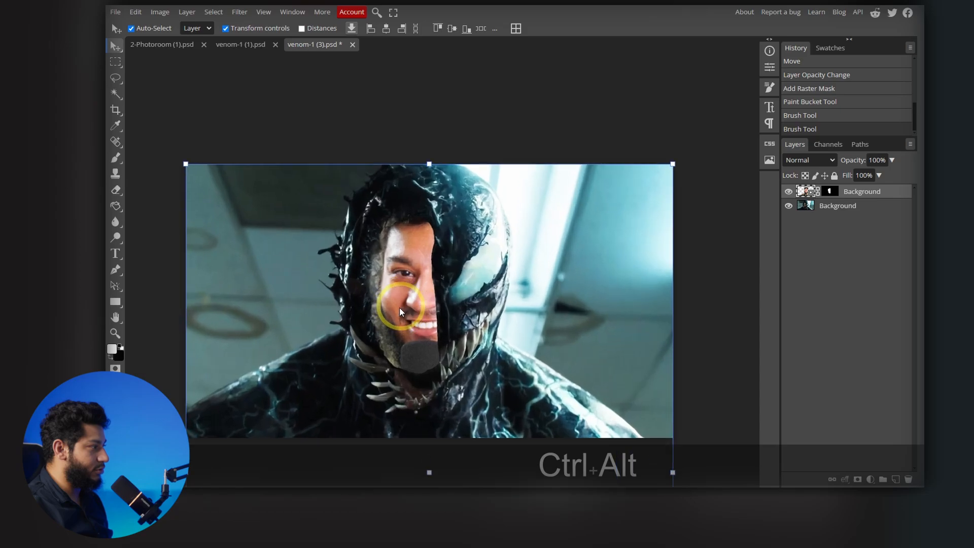
drag(183, 319, 174, 319)
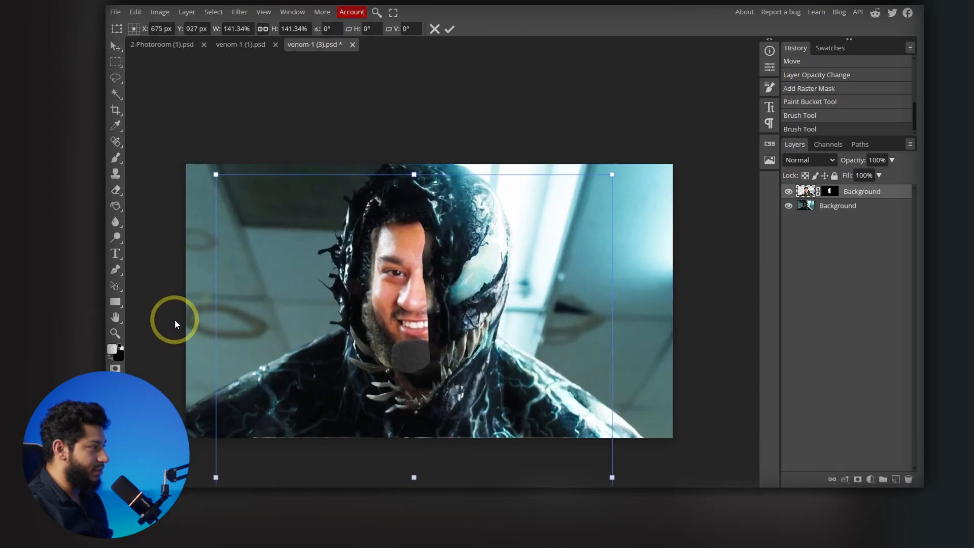
drag(611, 252, 638, 256)
drag(571, 266, 573, 267)
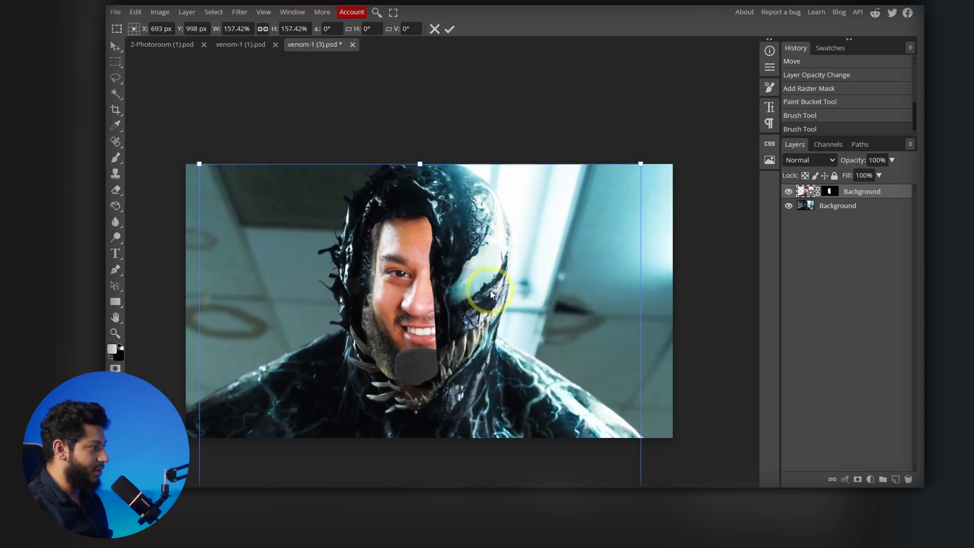
- Paint black on the portrait's mask along the outer beard edge and the lower part of the microphone
click(831, 193)
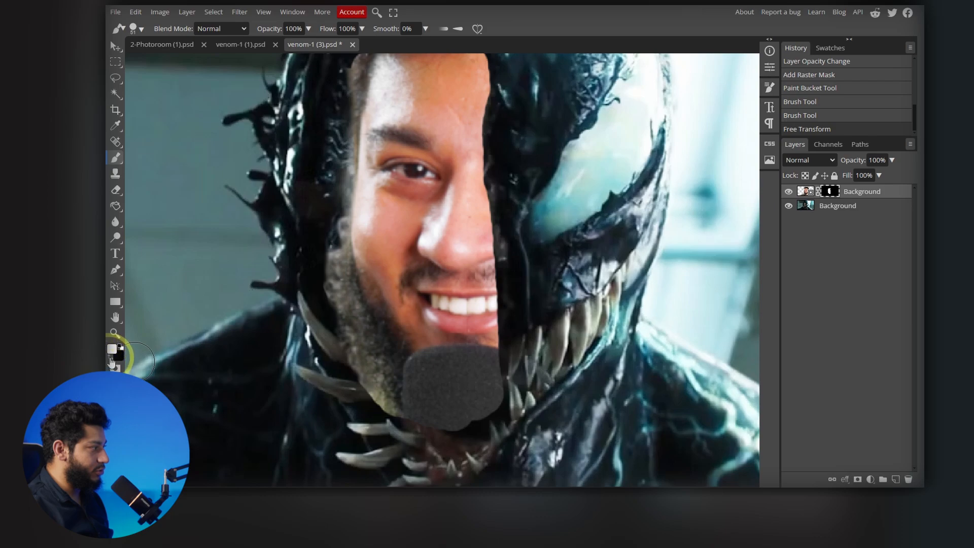
click(112, 360)
mouse_move(337, 237)
mouse_down()
mouse_move(365, 362)
mouse_move(340, 294)
mouse_move(386, 426)
mouse_move(357, 377)
mouse_move(401, 428)
mouse_move(452, 452)
mouse_move(360, 377)
mouse_move(424, 415)
mouse_move(484, 424)
mouse_move(428, 417)
mouse_move(556, 405)
mouse_up()
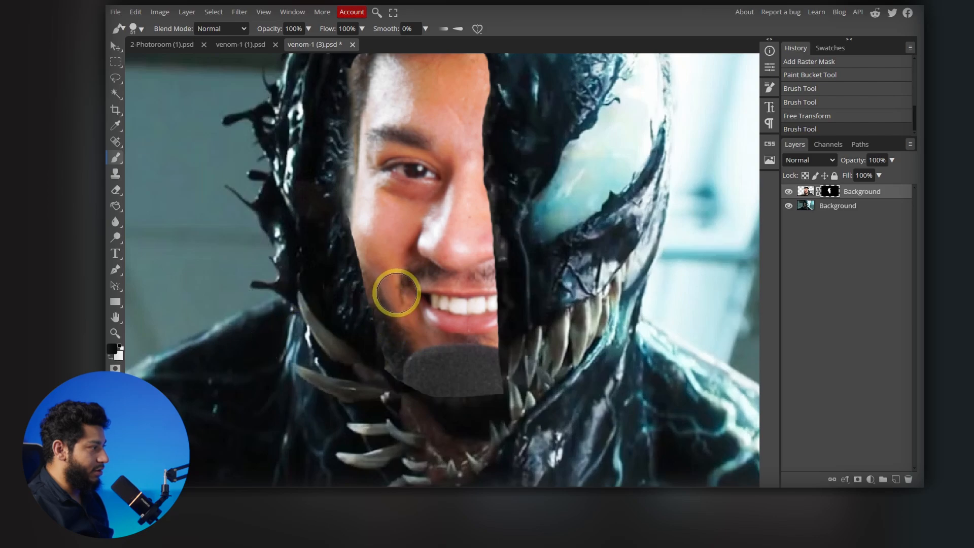
- Blend the portrait's beard, chin and outer face edge into Venom by painting black on the mask with a soft 100 px brush at 0% hardness
right_click(396, 293)
click(410, 366)
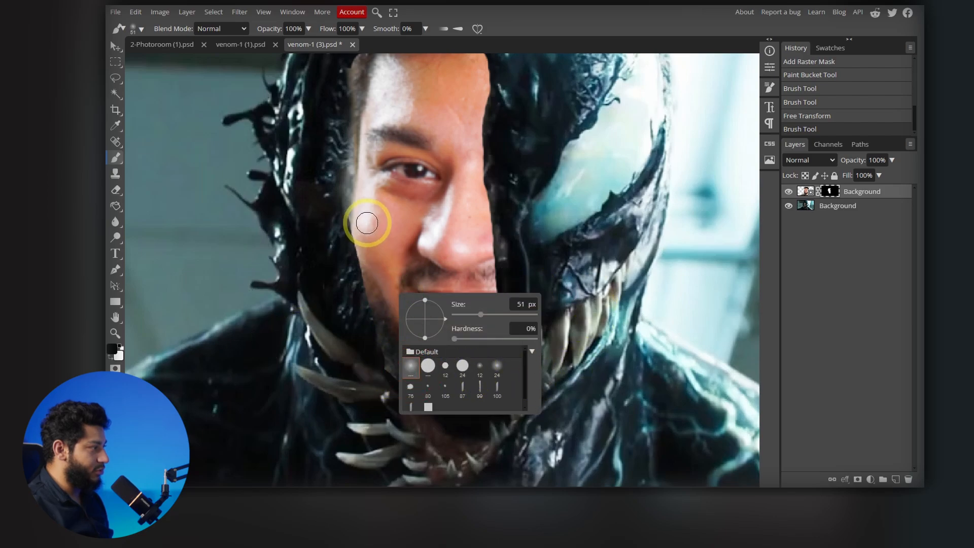
drag(480, 314, 488, 314)
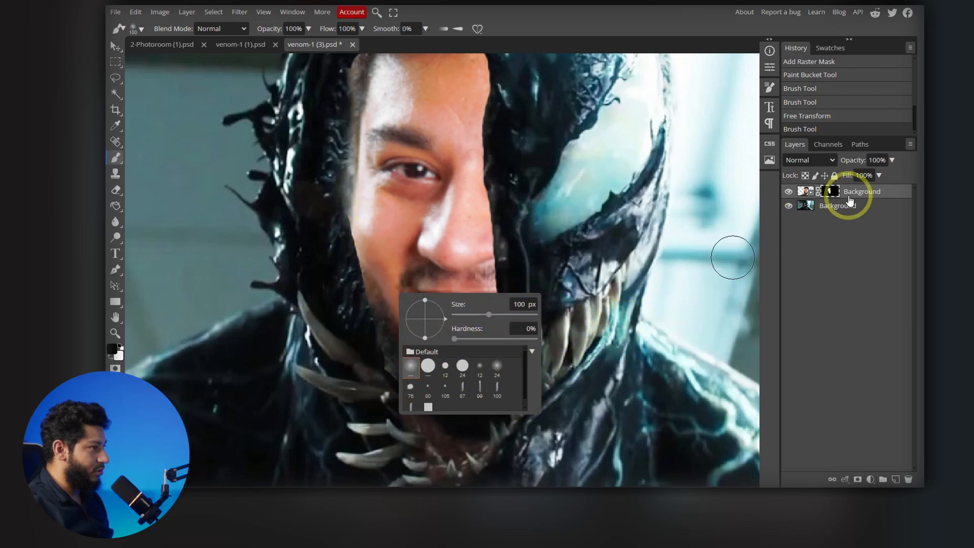
click(850, 200)
mouse_move(424, 398)
mouse_down()
mouse_move(490, 399)
mouse_move(424, 397)
mouse_move(442, 390)
mouse_move(523, 390)
mouse_move(428, 384)
mouse_move(378, 392)
mouse_move(367, 371)
mouse_move(377, 344)
mouse_move(371, 351)
mouse_move(309, 217)
mouse_move(329, 275)
mouse_move(318, 238)
mouse_up()
scroll(318, 238, down, 1)
scroll(320, 241, left, 2)
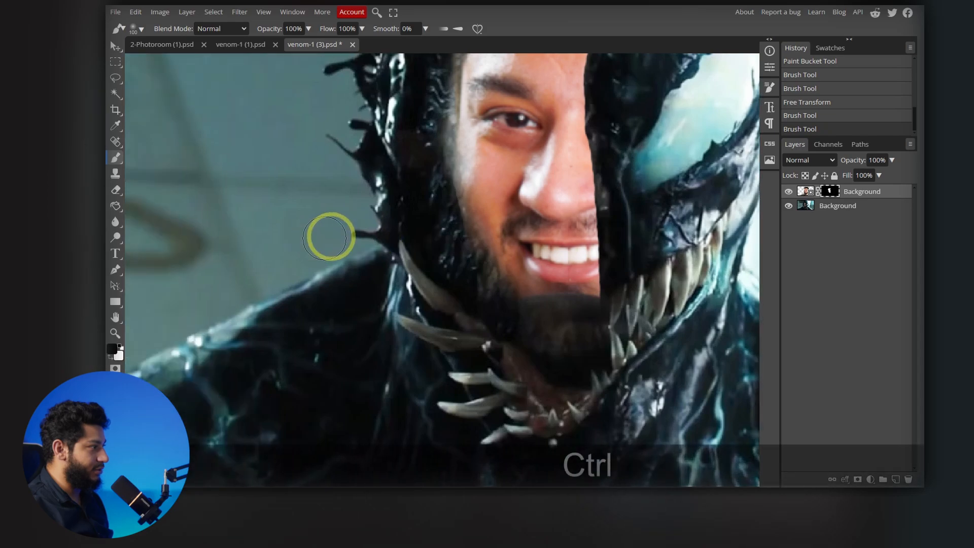
drag(386, 209, 311, 327)
mouse_move(378, 132)
mouse_down()
mouse_move(359, 234)
mouse_move(353, 167)
mouse_up()
scroll(318, 230, down, 5)
scroll(324, 233, left, 1)
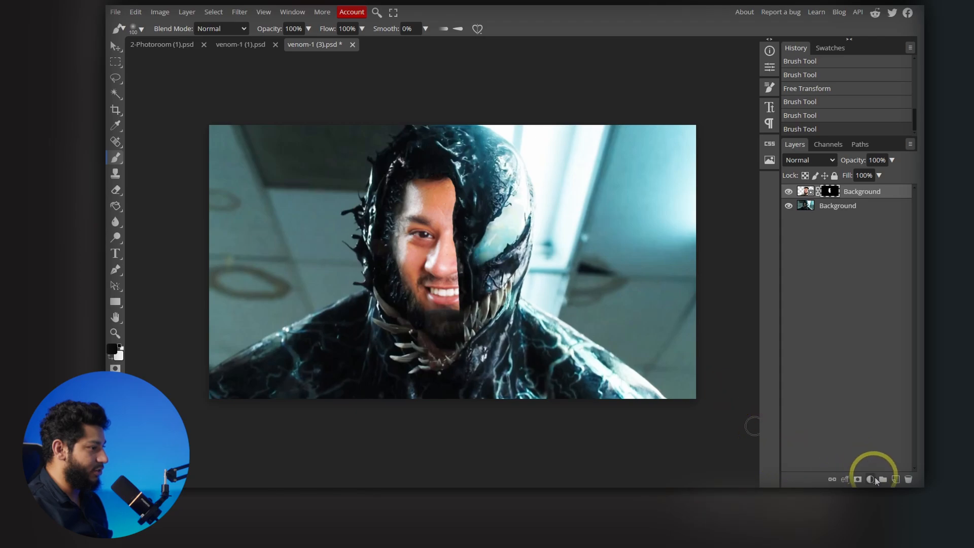
- Add a Brightness/Contrast adjustment clipped to the portrait layer, with brightness -32 and contrast -11
click(114, 47)
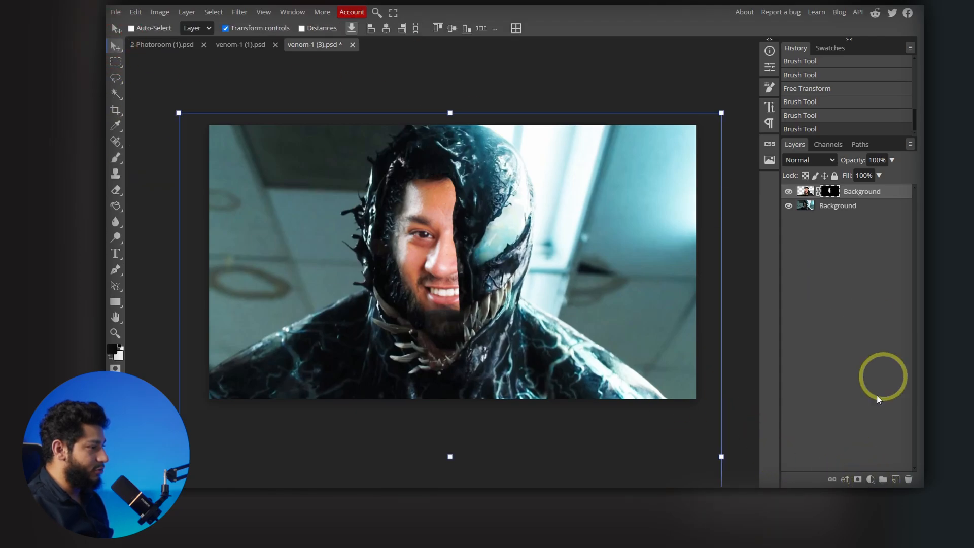
click(871, 479)
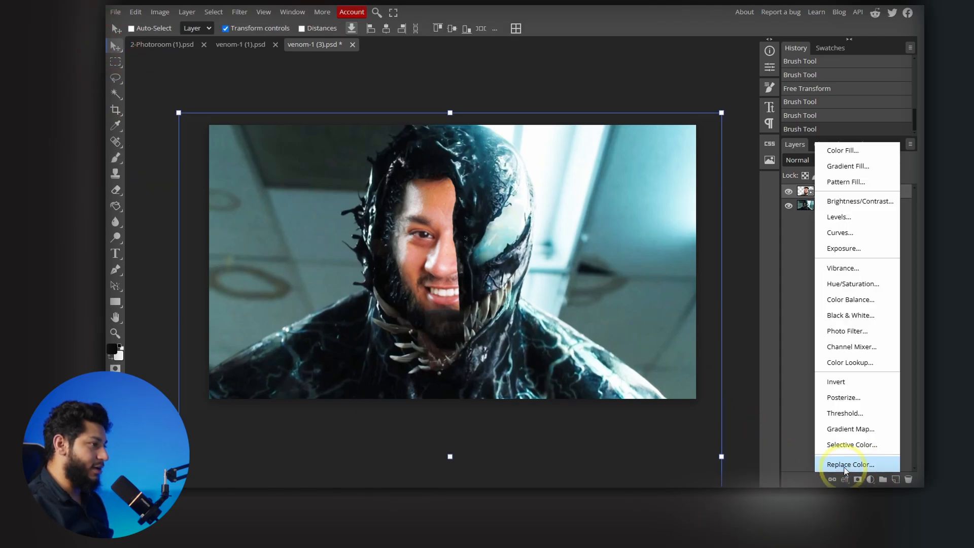
click(838, 202)
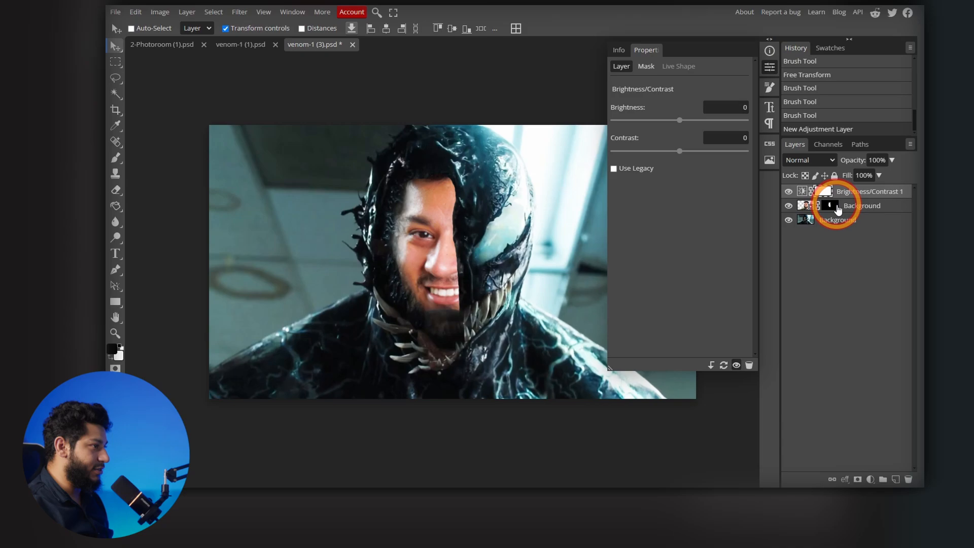
right_click(870, 194)
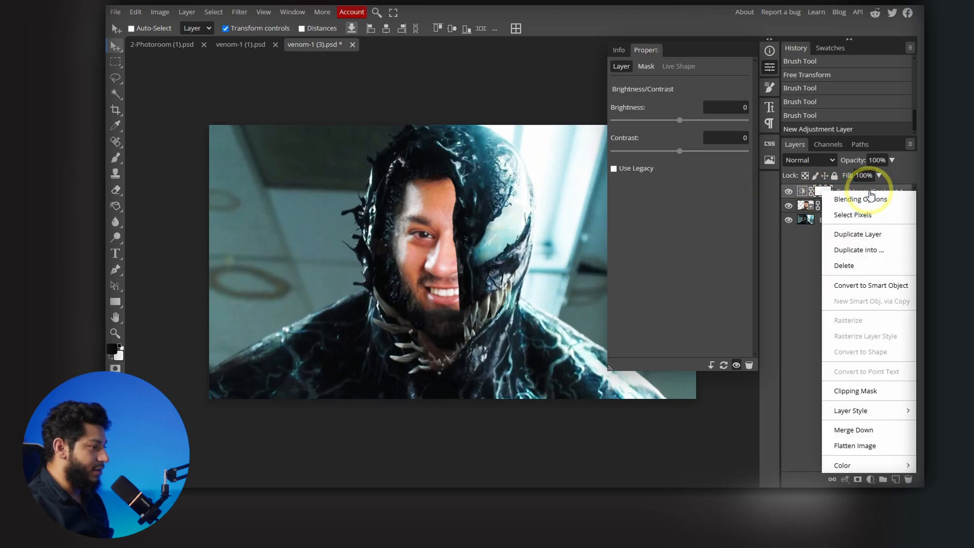
click(850, 391)
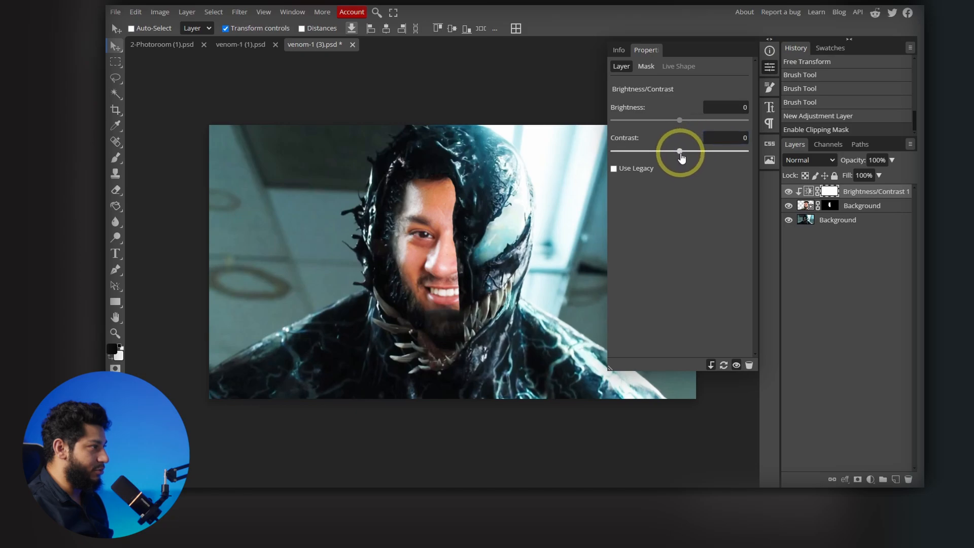
drag(681, 122, 689, 156)
drag(669, 121, 681, 154)
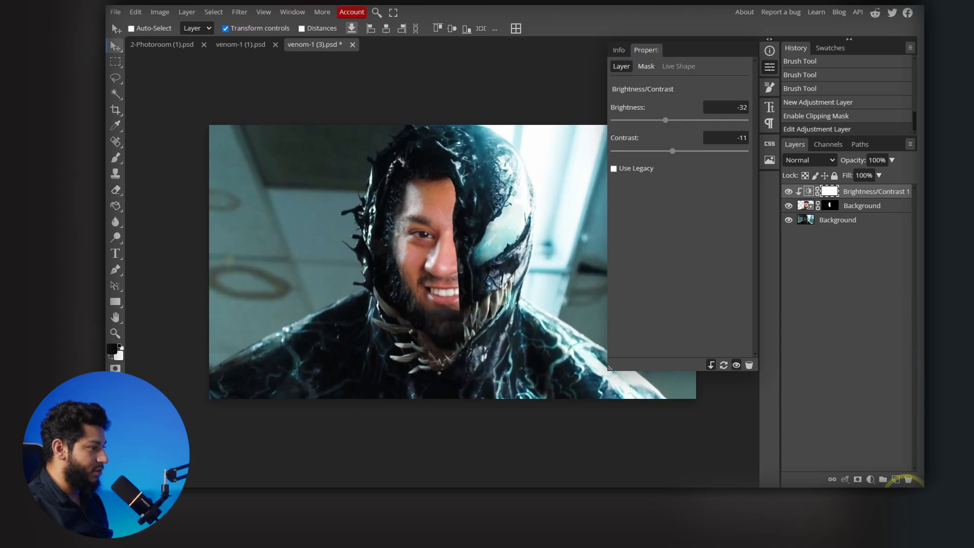
- Add a Selective Color adjustment clipped to the portrait layer and set the cyan of the reds to 80%
click(870, 479)
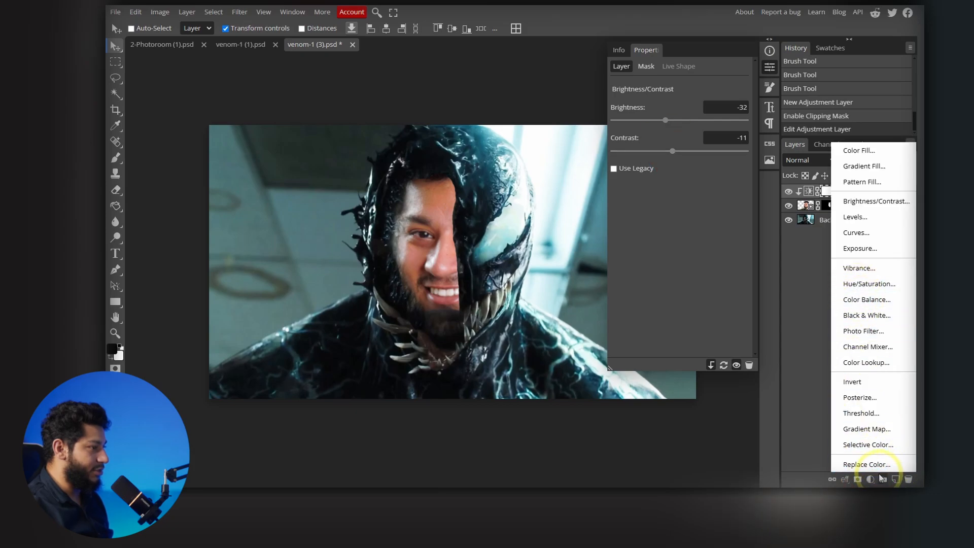
click(861, 445)
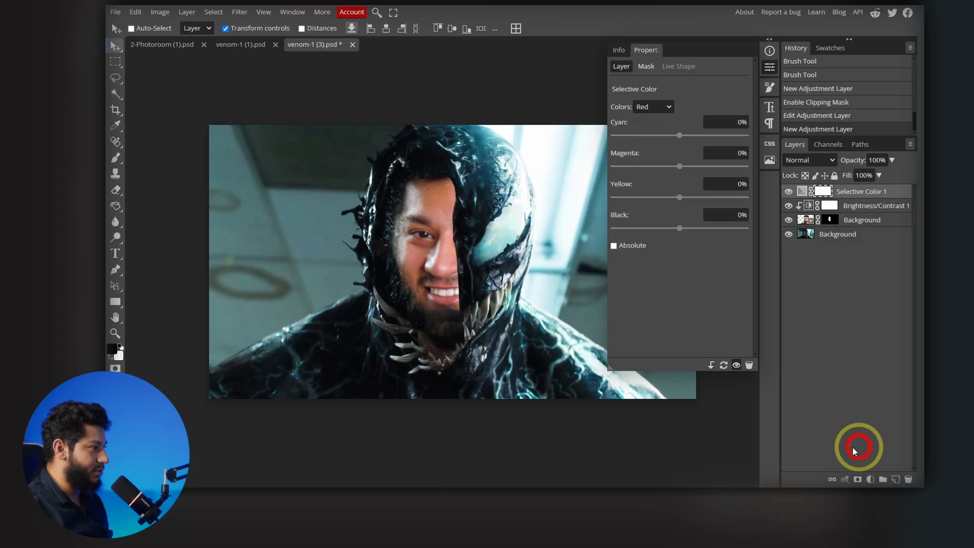
right_click(824, 192)
click(867, 393)
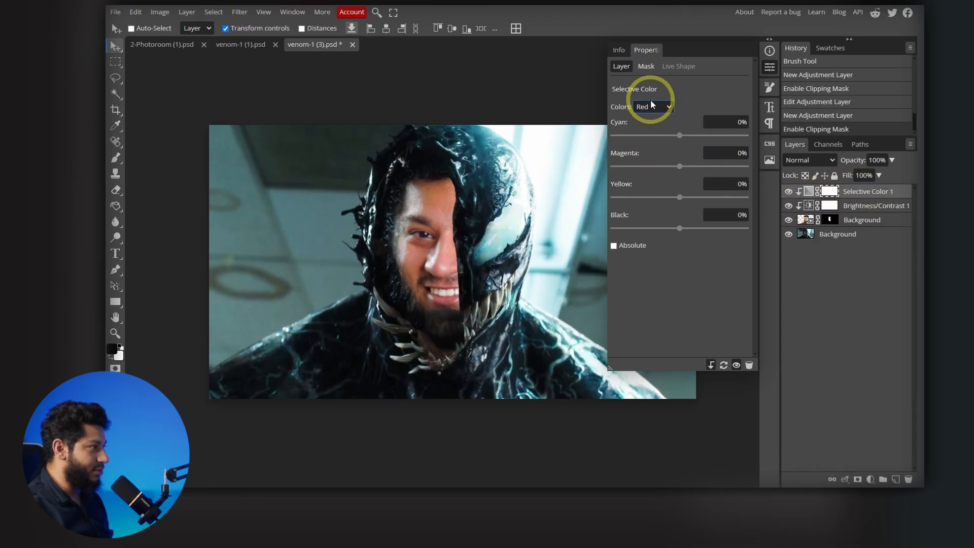
drag(680, 136, 730, 139)
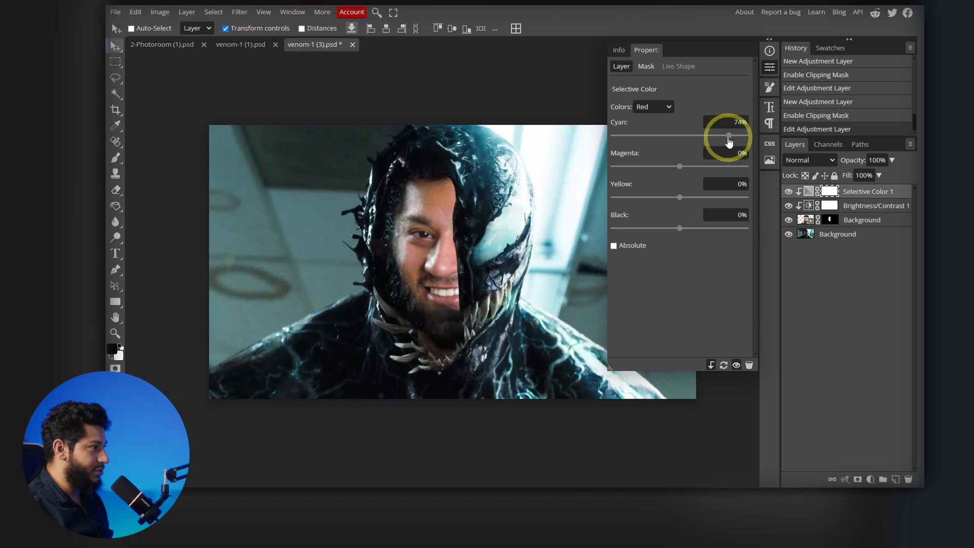
drag(729, 135, 731, 137)
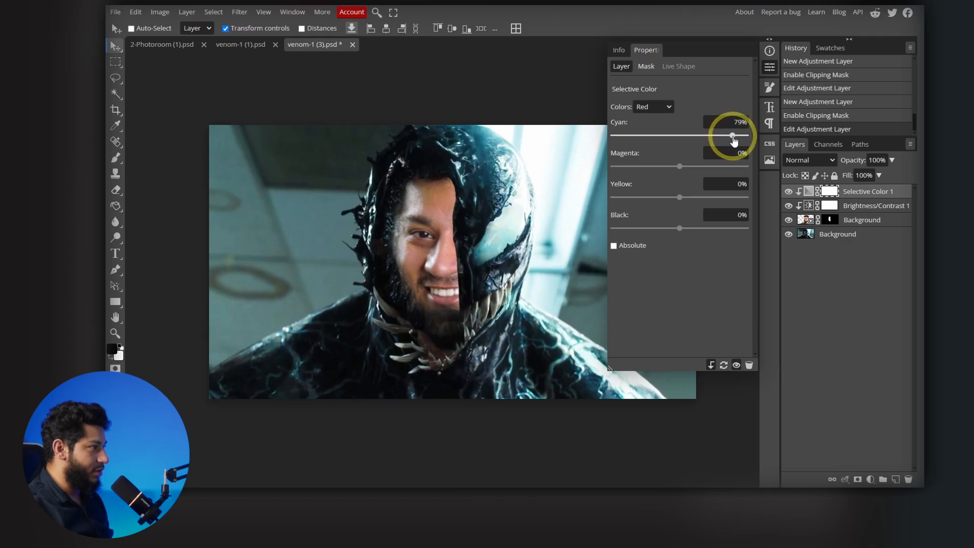
- Set the Selective Color neutrals to 16% cyan and 8% black
click(658, 107)
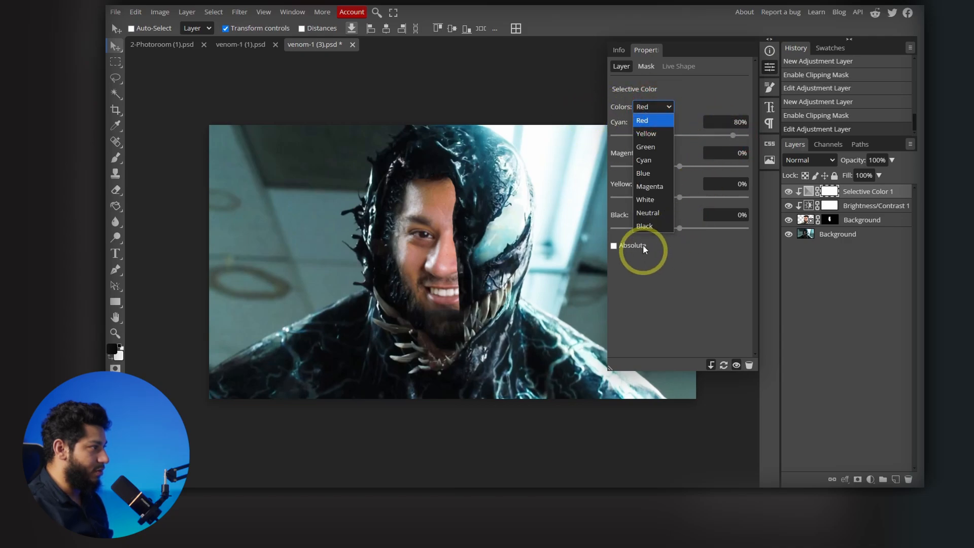
click(649, 213)
mouse_move(680, 233)
mouse_down()
mouse_move(696, 229)
mouse_move(680, 234)
mouse_up()
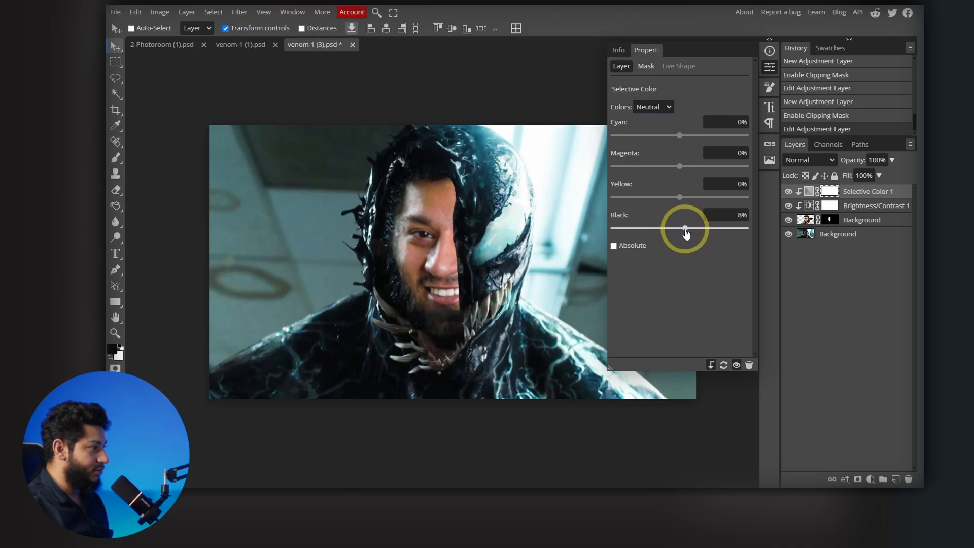
click(709, 220)
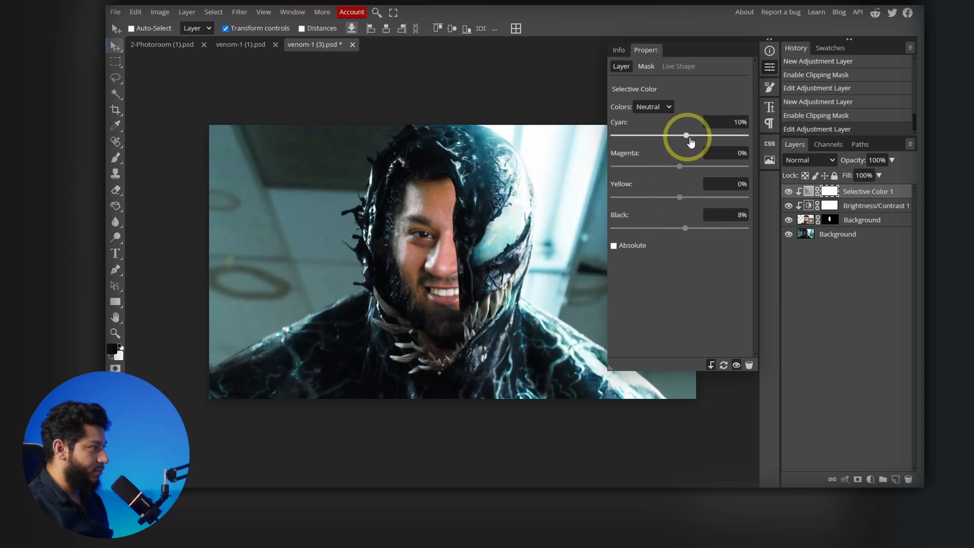
drag(691, 142, 691, 138)
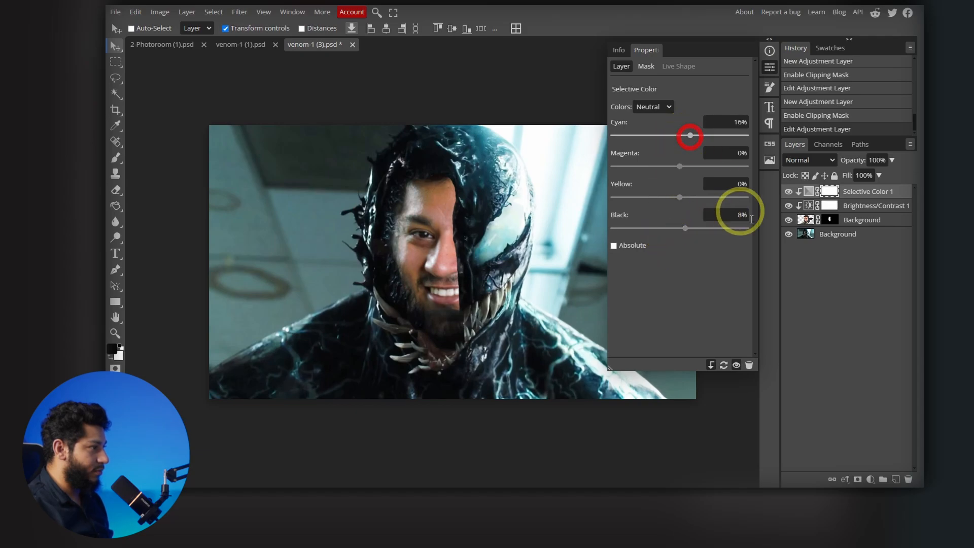
- Toggle the portrait layer's visibility to compare its tones with the original face, leaving the layer shown
click(788, 221)
click(788, 220)
click(788, 221)
click(788, 221)
click(788, 220)
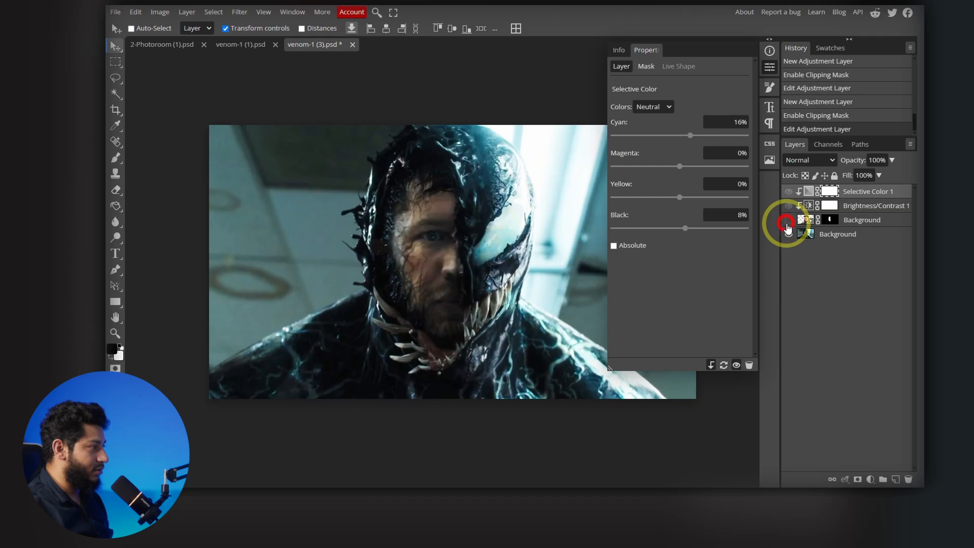
click(787, 221)
click(787, 221)
click(787, 221)
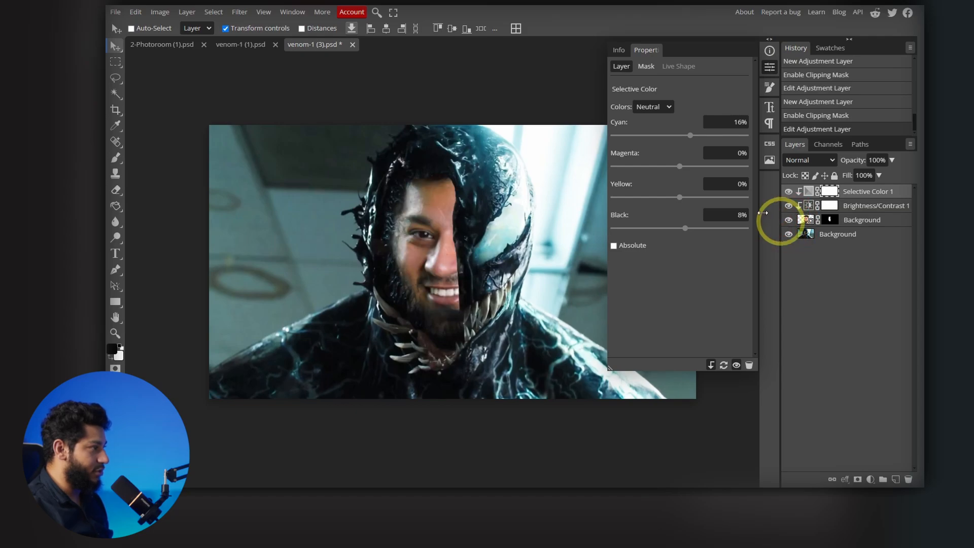
- Refine the Selective Color neutrals to 21% cyan, 2% magenta and 14% black
drag(680, 167, 682, 168)
scroll(389, 225, down, 3)
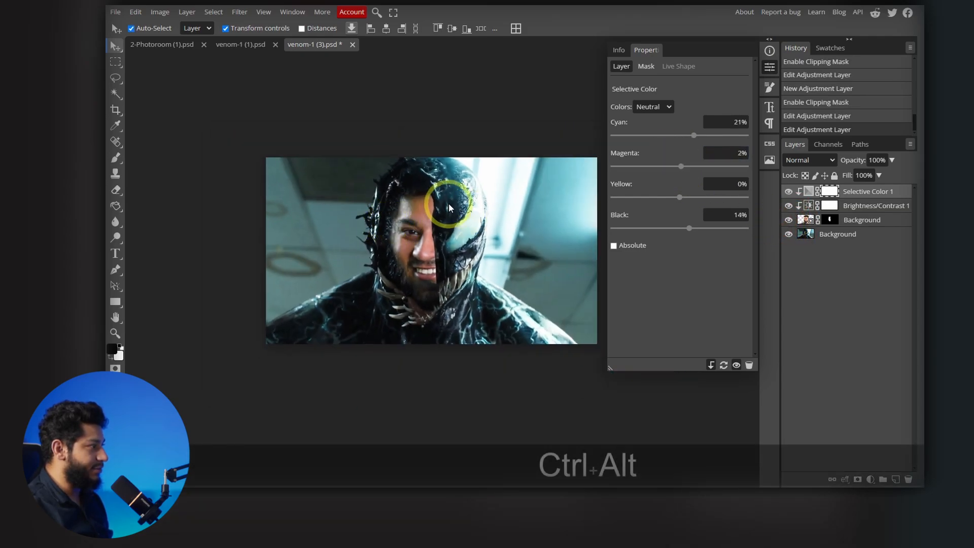
scroll(448, 203, up, 1)
click(769, 66)
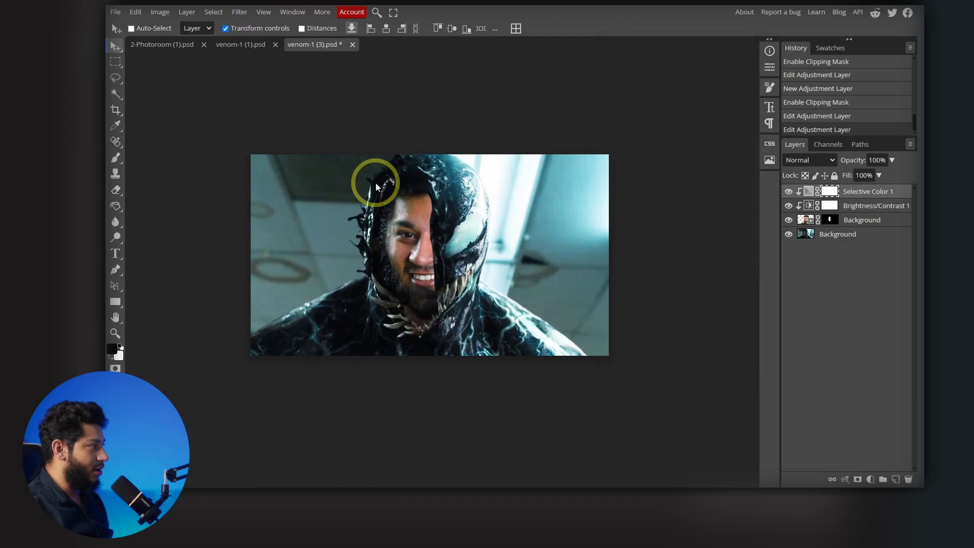
- Copy the full Venom image from venom-1 (1).psd into venom-1 (3).psd and place it beneath the composite layers
click(215, 50)
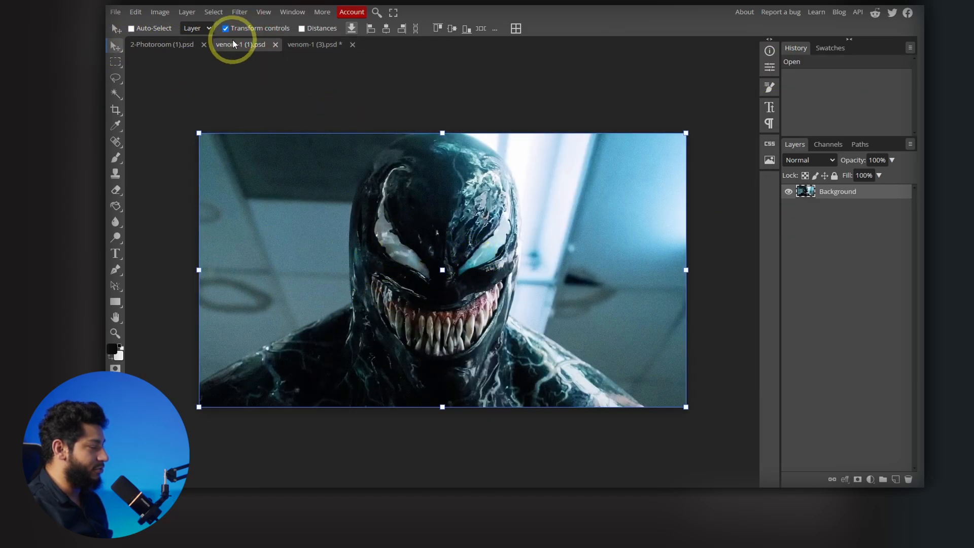
key(ctrl+c)
click(300, 44)
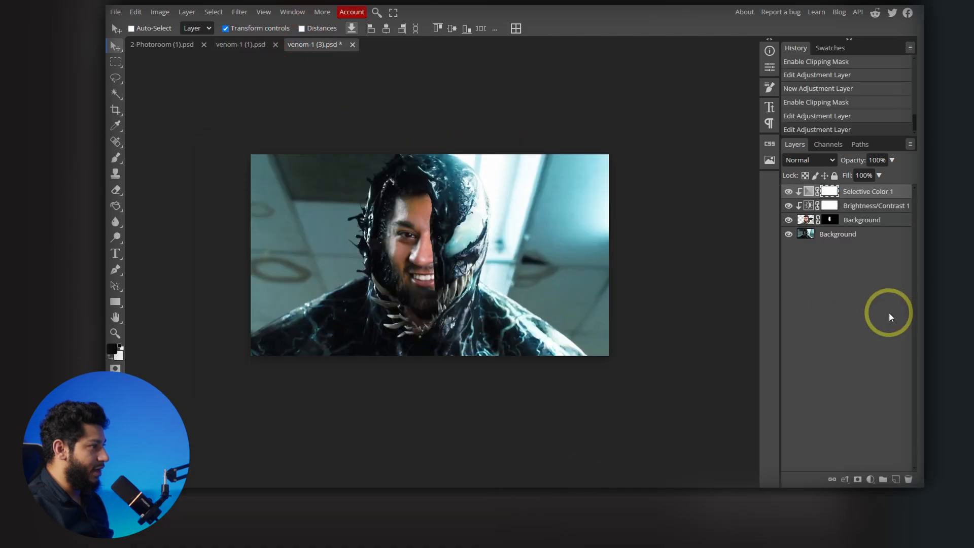
key(ctrl+v)
drag(804, 192, 839, 234)
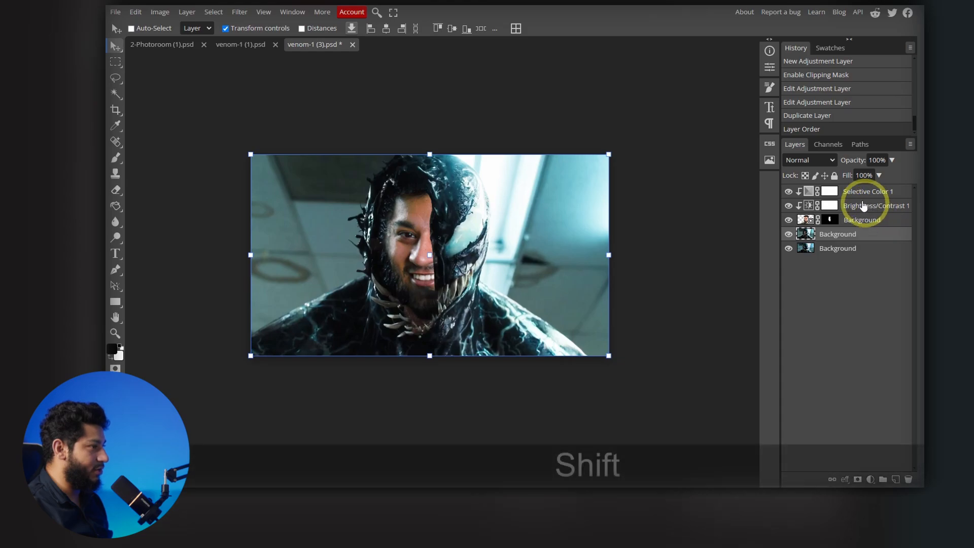
- Group the half-Venom, portrait and adjustment layers, and convert the group plus the full Venom layer into one smart object
shift+click(869, 196)
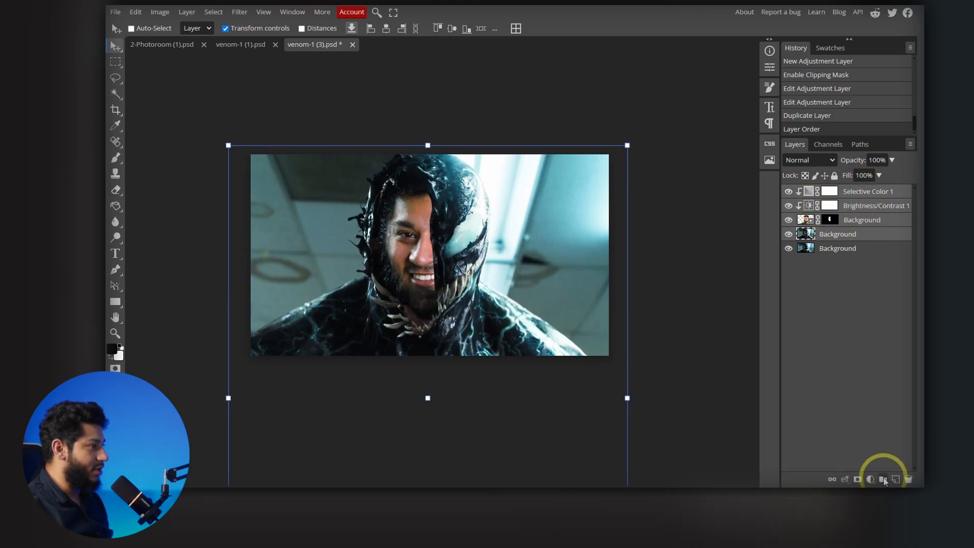
click(882, 479)
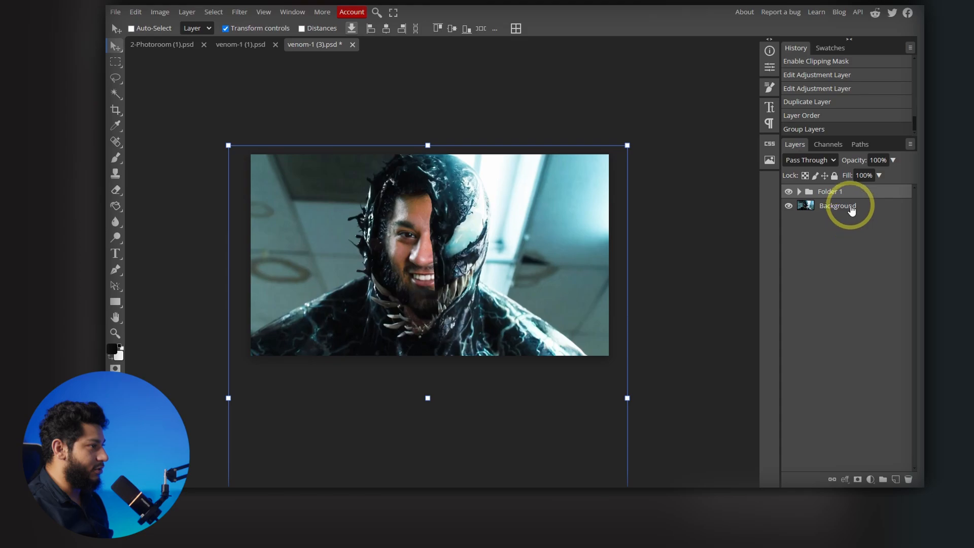
ctrl+click(834, 208)
right_click(828, 208)
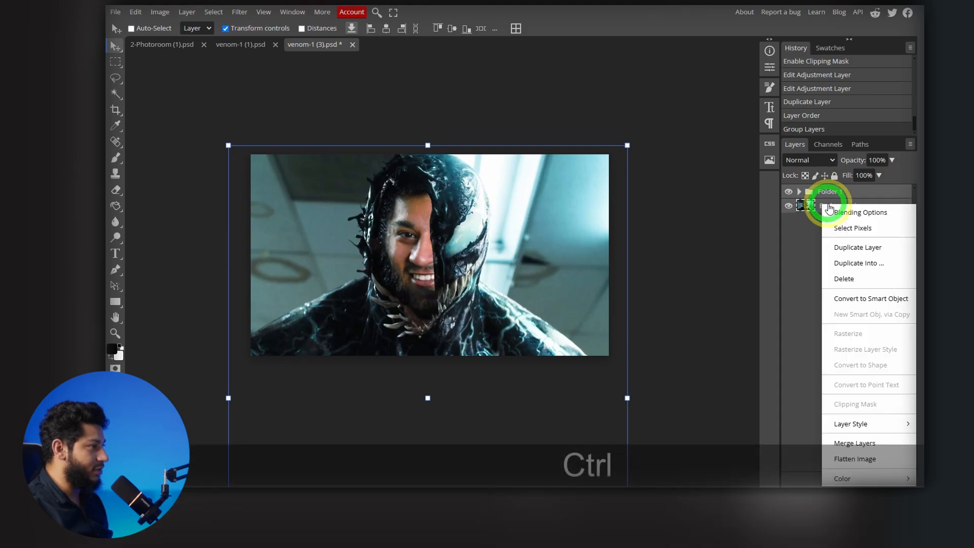
click(866, 299)
- Apply an Add Noise filter with an amount of 3 and uniform distribution to the smart object
click(240, 12)
mouse_move(277, 196)
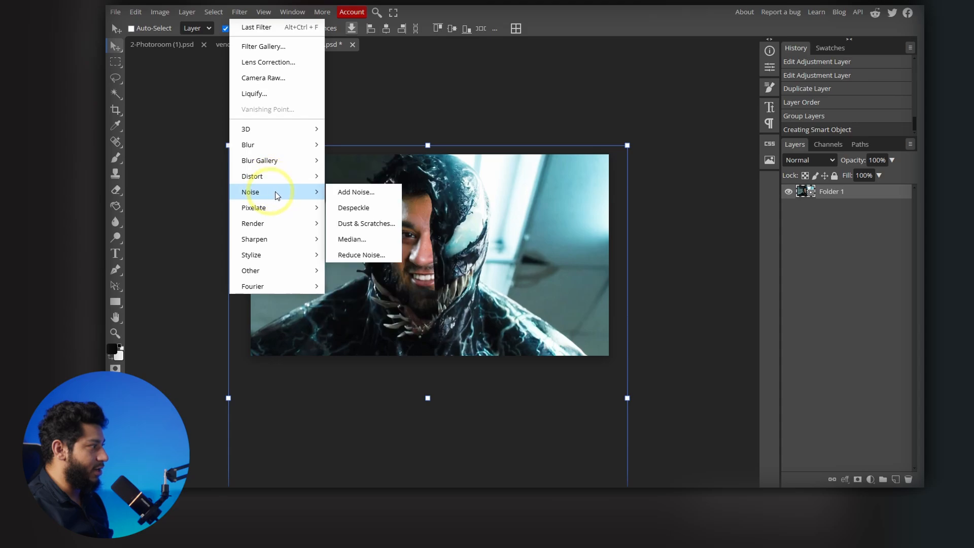
click(349, 192)
text(1)
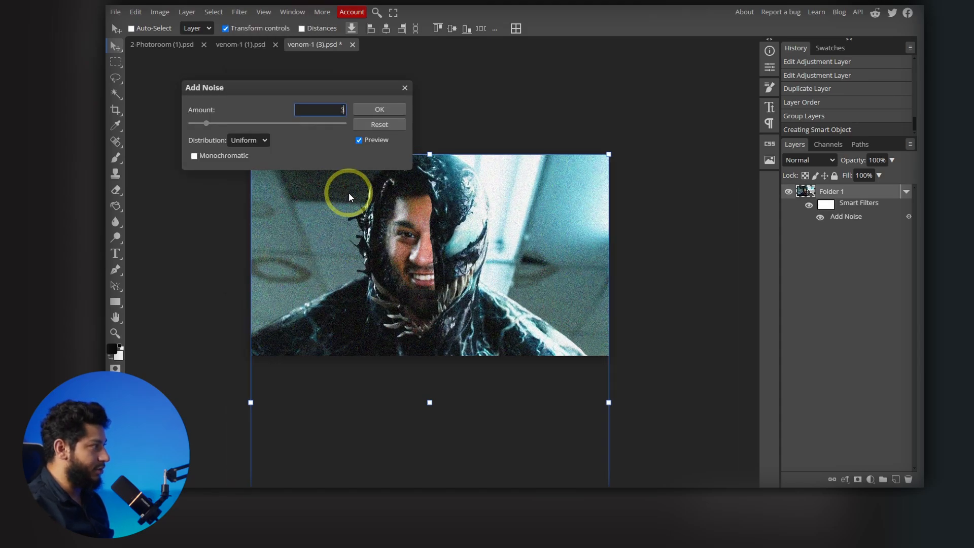
click(378, 109)
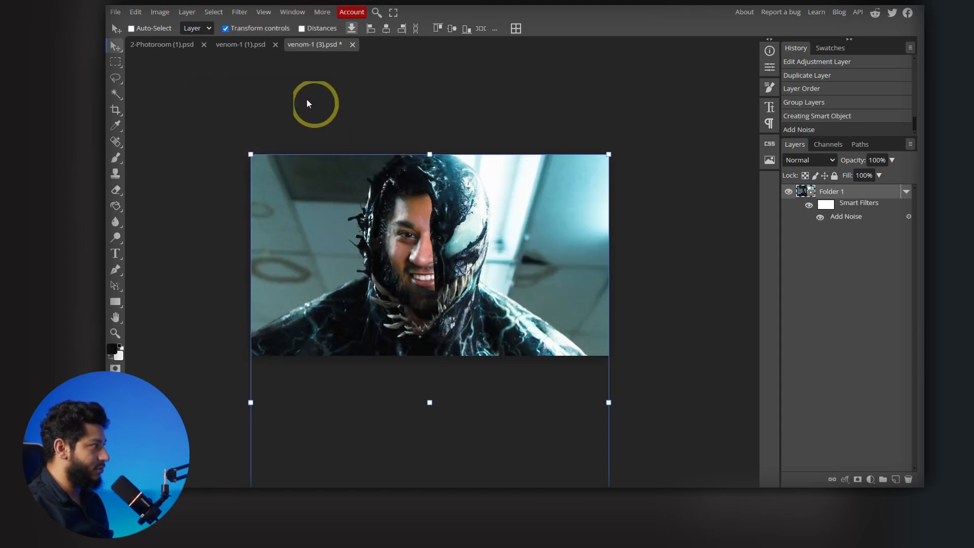
- Apply a Smart Sharpen filter to the smart object with a 150% amount and 1 px radius
click(247, 16)
mouse_move(283, 242)
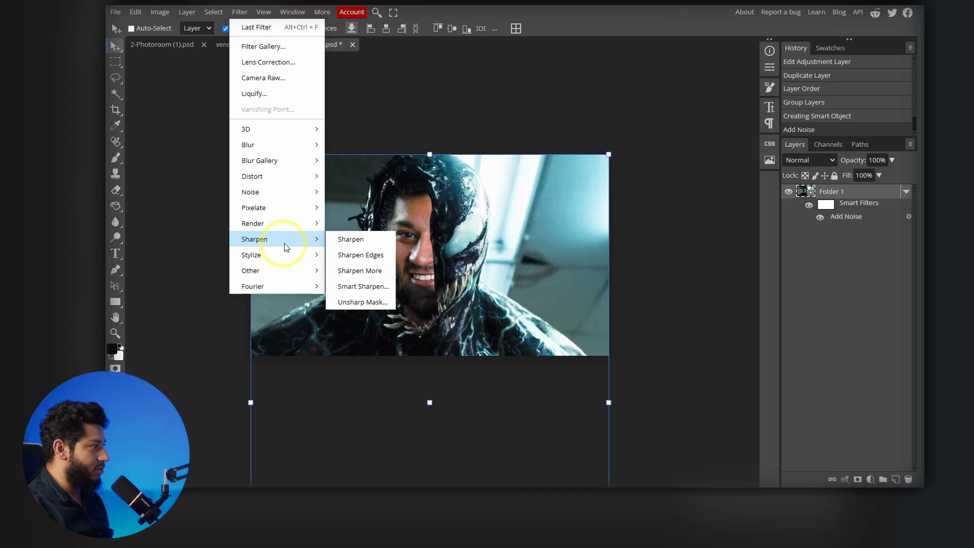
click(359, 287)
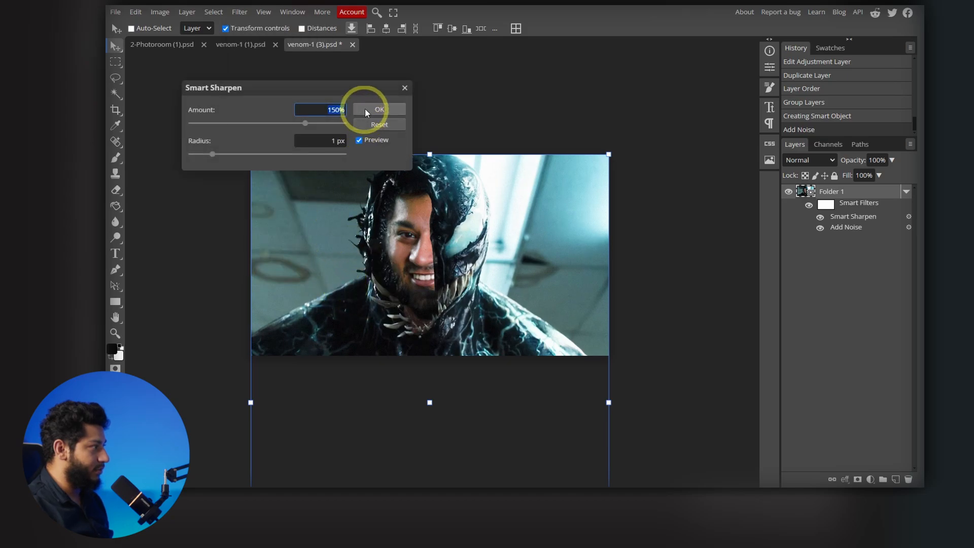
click(365, 109)
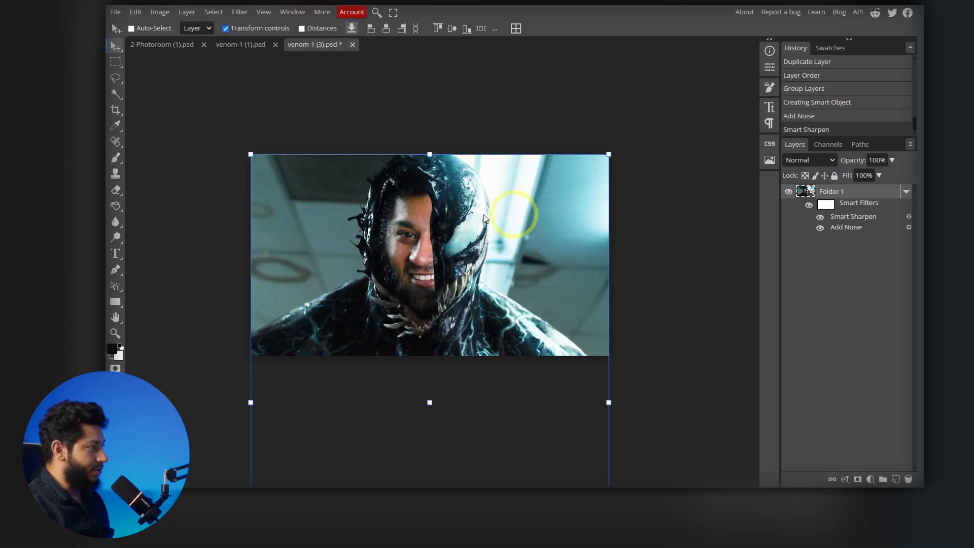
- Export the half-face, half-Venom composite as a 1440 × 810 px JPG at 100% quality
click(121, 16)
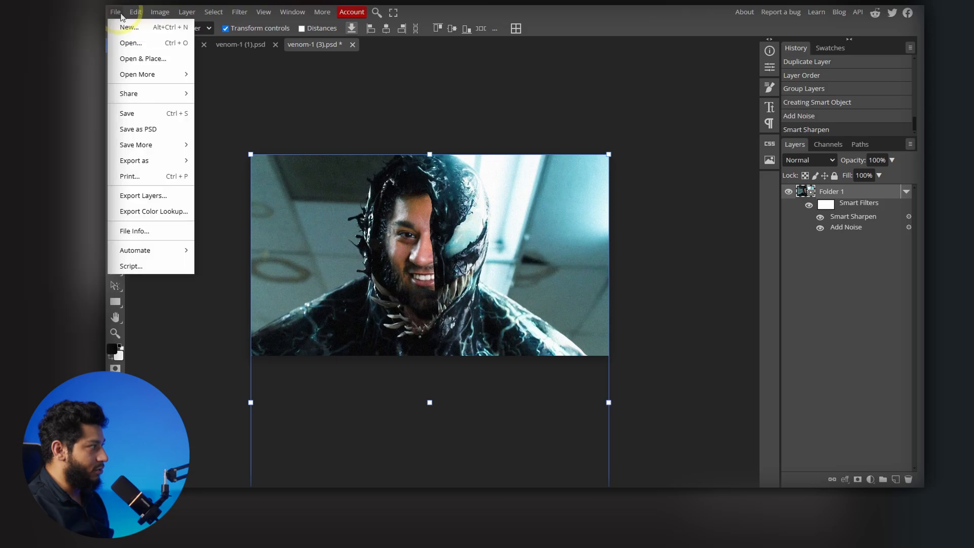
mouse_move(163, 160)
click(217, 175)
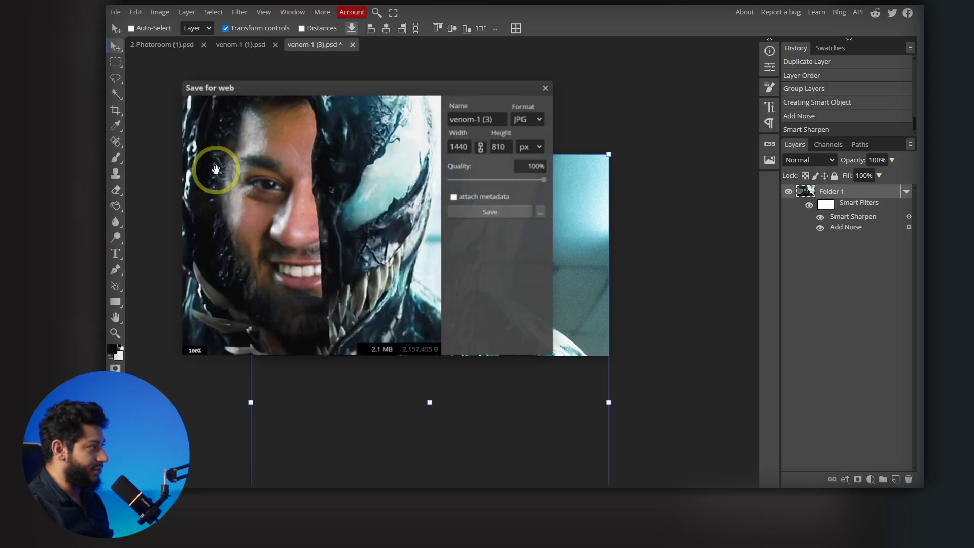
click(496, 218)
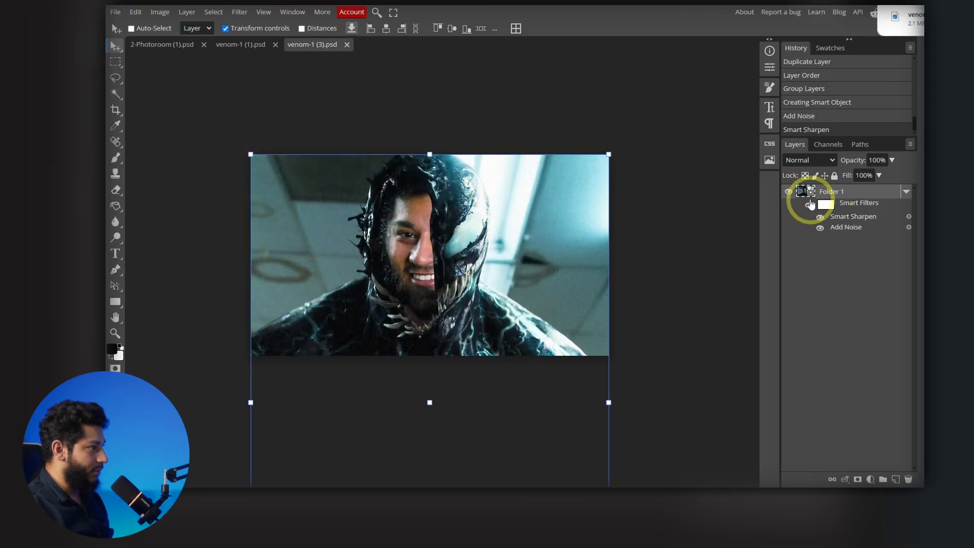
- Open the smart object's contents, hide Folder 1, save, and return to venom-1 (3).psd
double_click(809, 196)
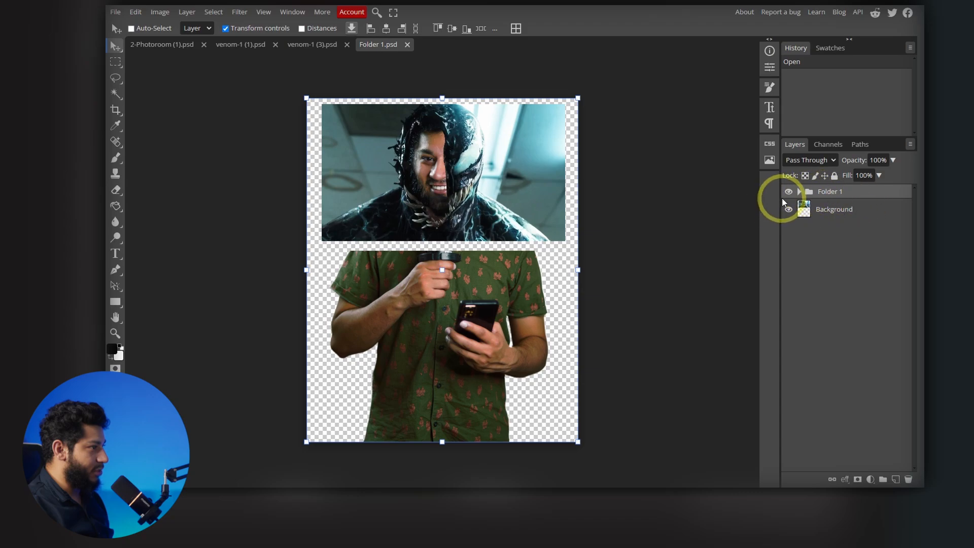
click(788, 193)
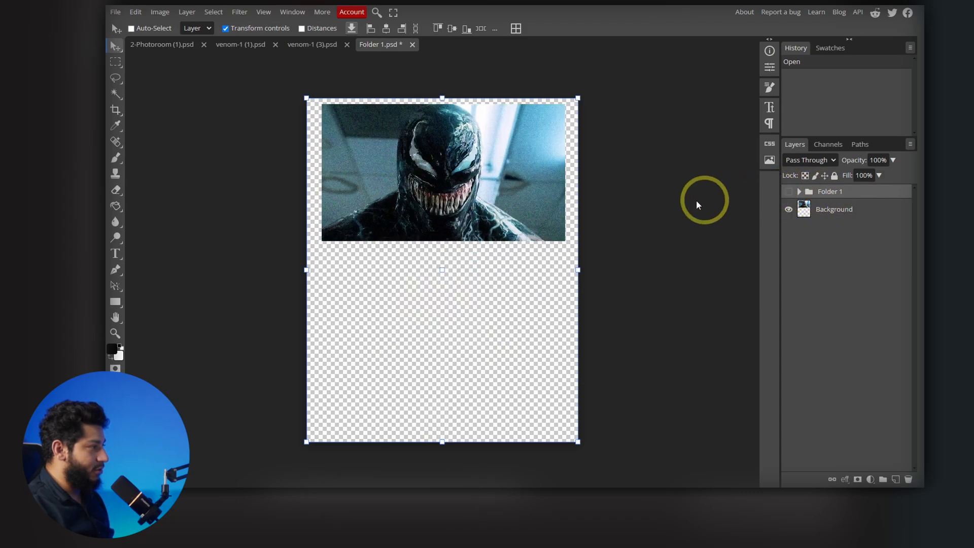
key(ctrl+s)
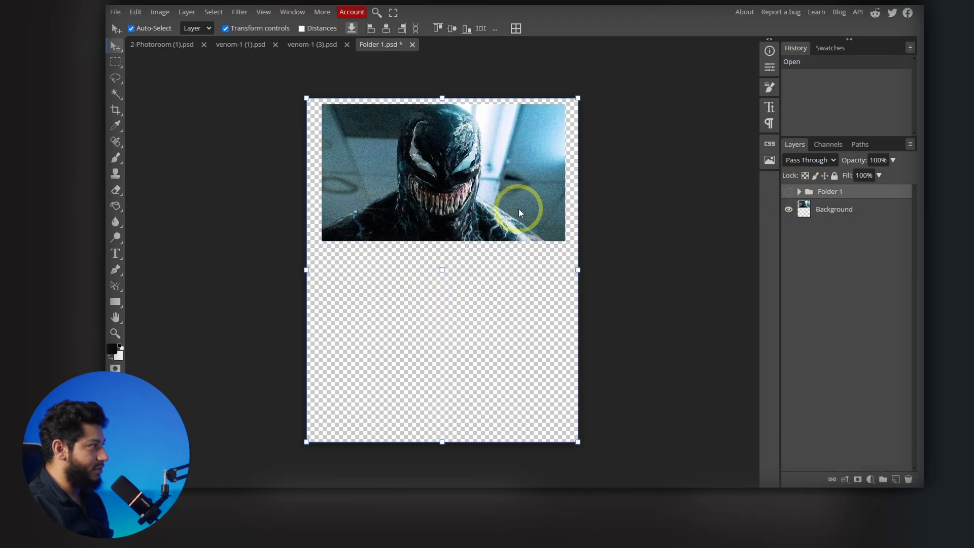
click(327, 44)
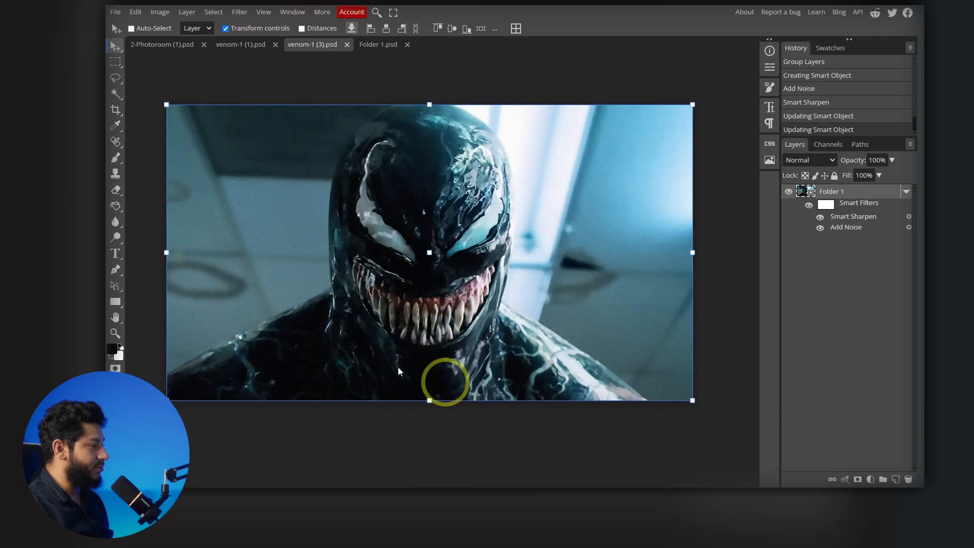
- Export the full Venom face as a 1440 × 810 px JPG at 100% quality
click(116, 12)
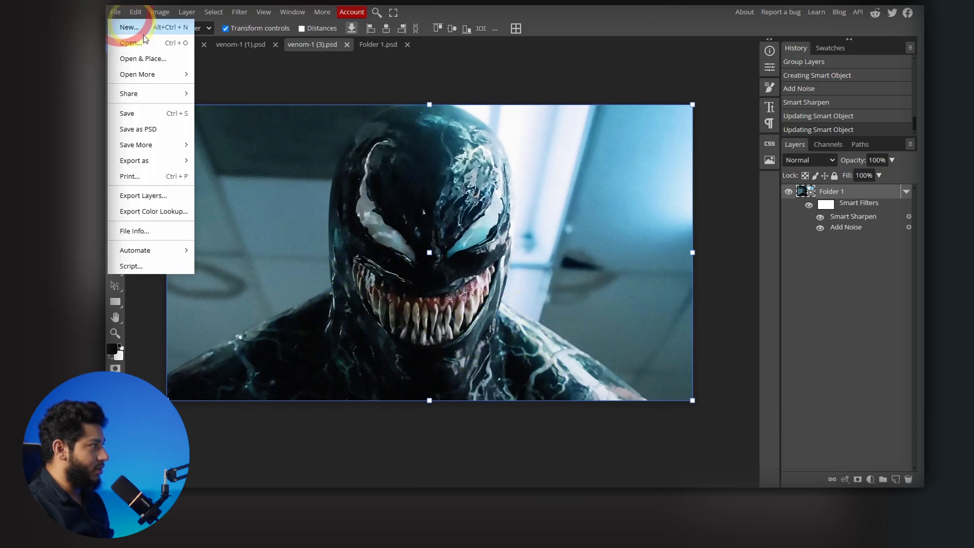
mouse_move(164, 161)
click(227, 174)
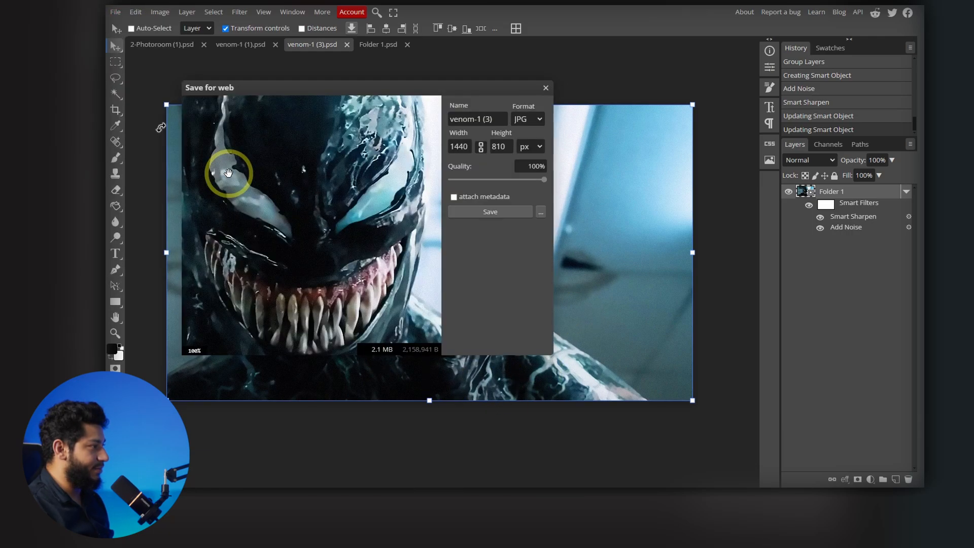
click(498, 213)
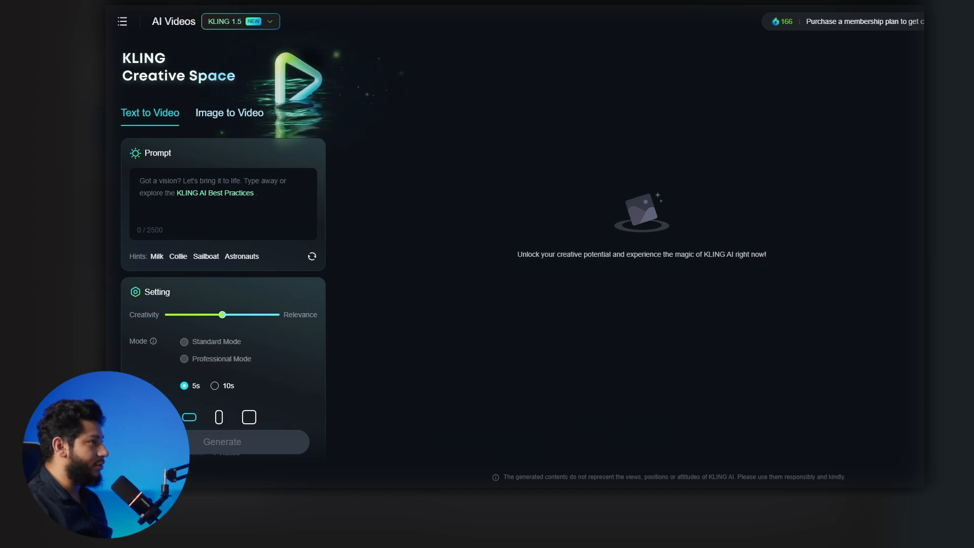
- In KLING AI's AI Videos page, switch to Image to Video with the KLING 1.0 model and enable Add End Frame
click(123, 22)
click(155, 141)
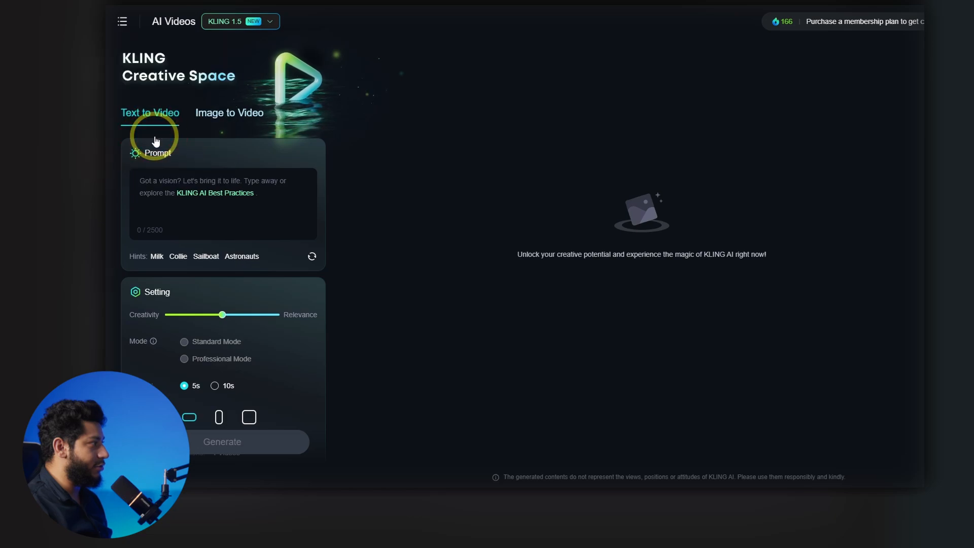
click(226, 121)
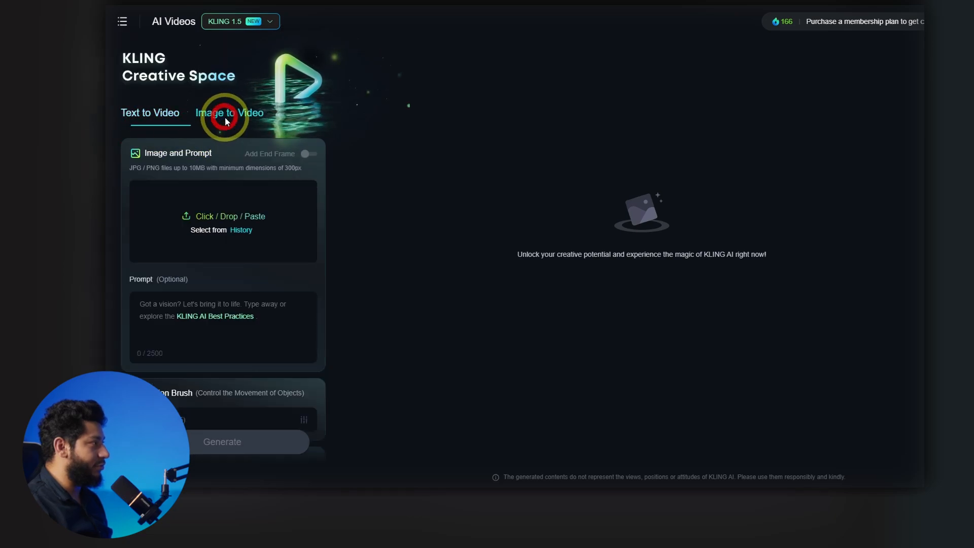
click(232, 23)
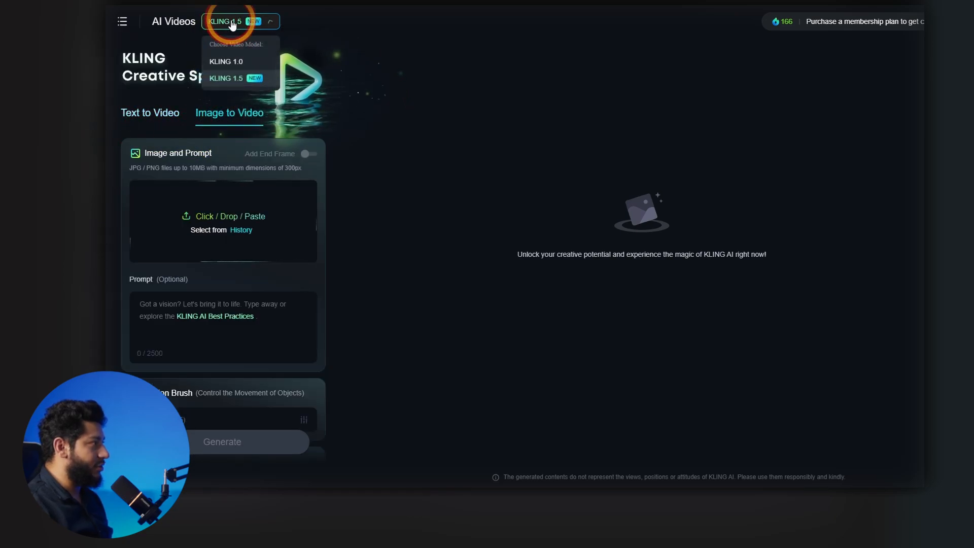
click(226, 64)
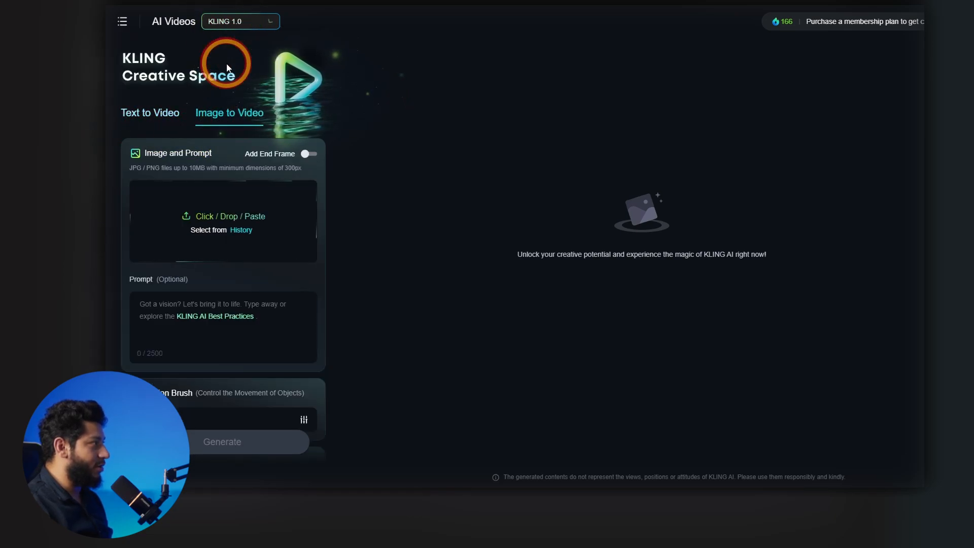
click(304, 154)
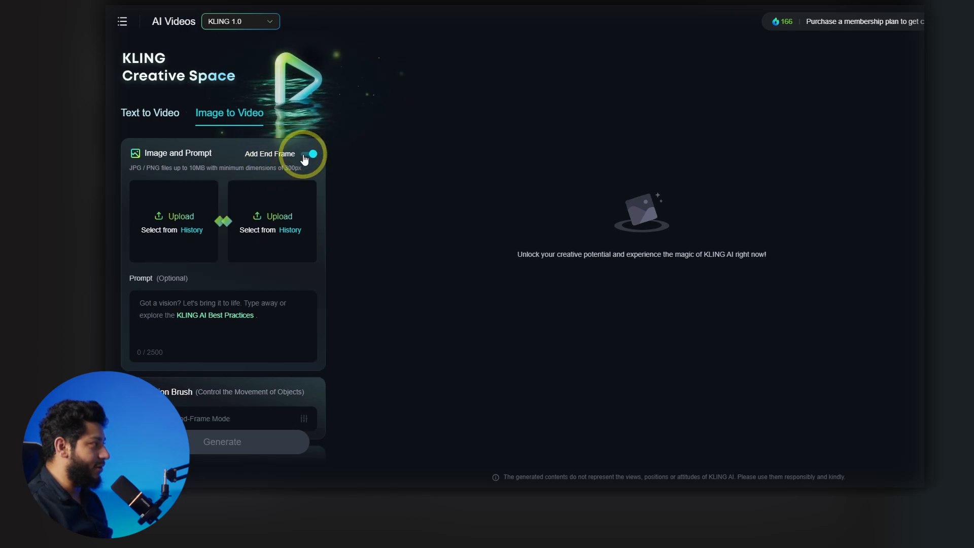
- Upload the full Venom image as start frame and the half-Venom composite as end frame, and generate one 5s Standard Mode video
click(169, 216)
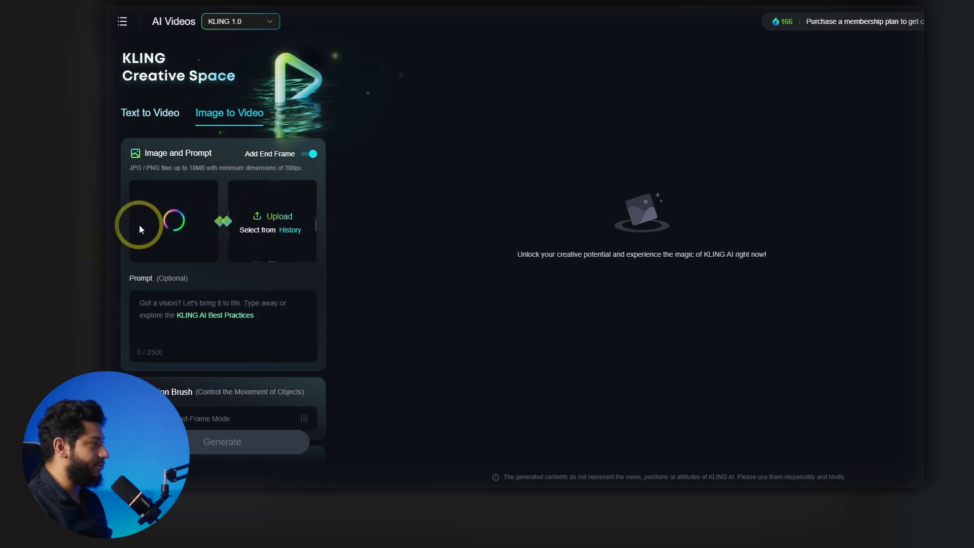
click(241, 223)
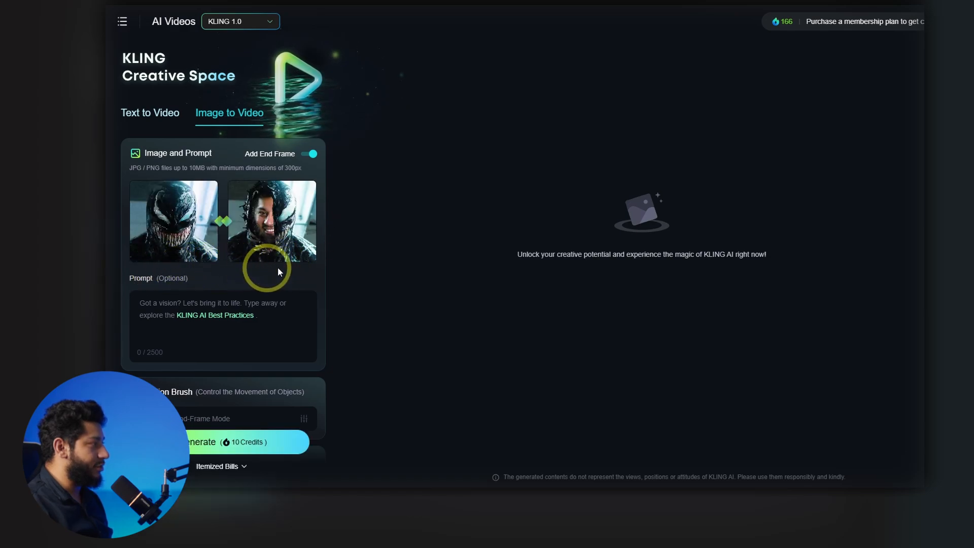
scroll(275, 313, down, 4)
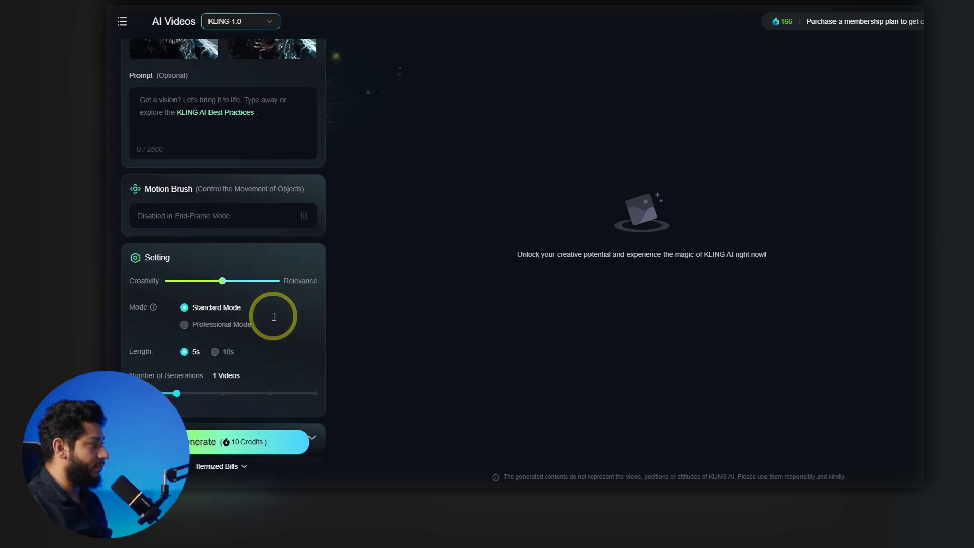
click(184, 328)
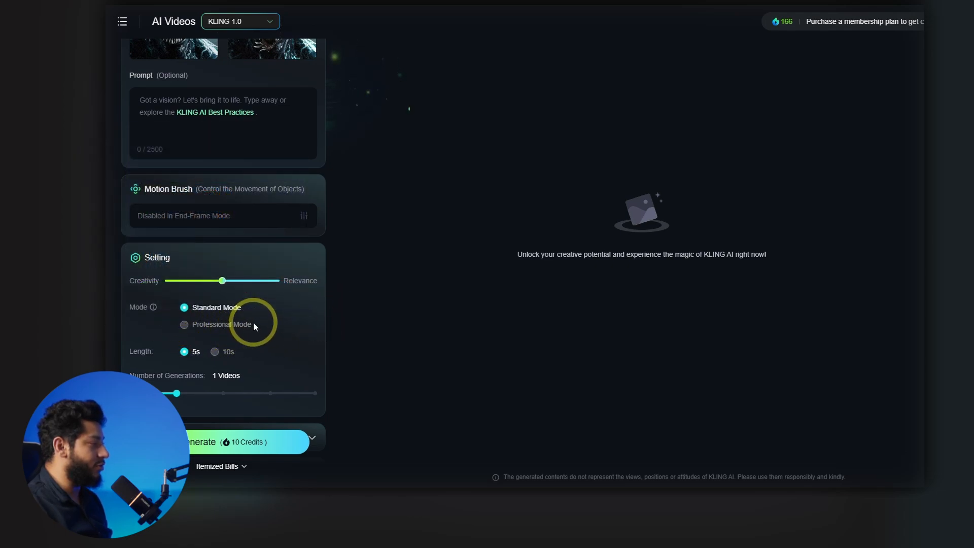
click(225, 451)
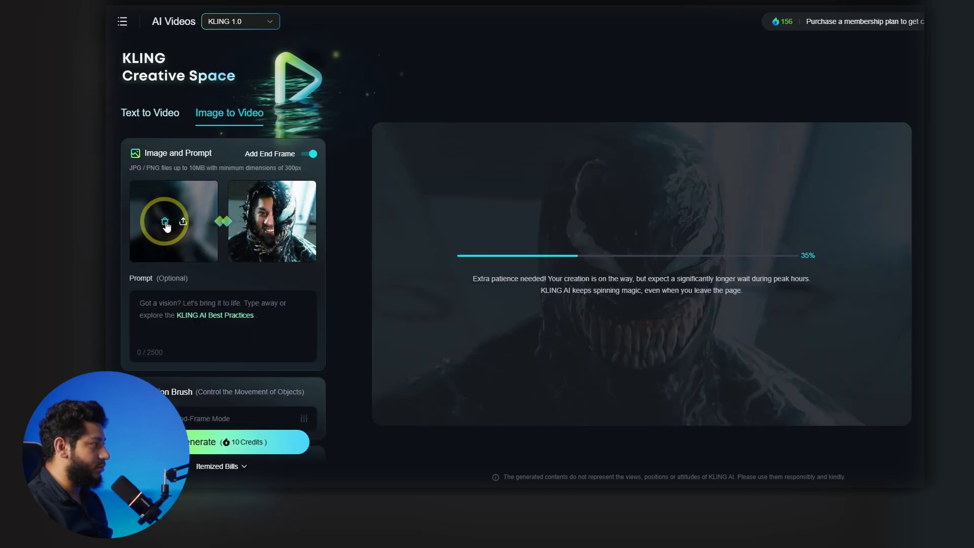
- Replace the start frame with the half-Venom composite and the end frame with the full Venom image for the reverse transformation
click(165, 223)
click(263, 222)
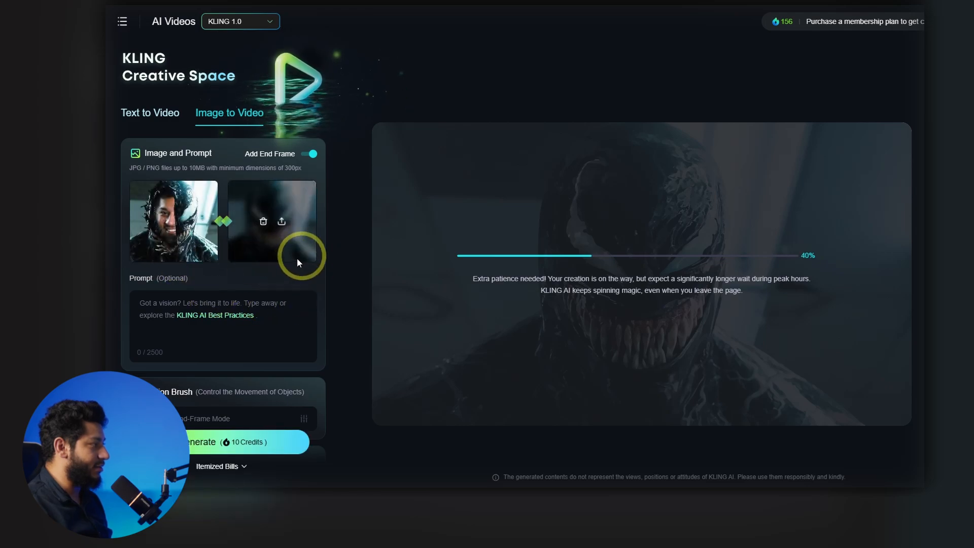
scroll(297, 310, down, 6)
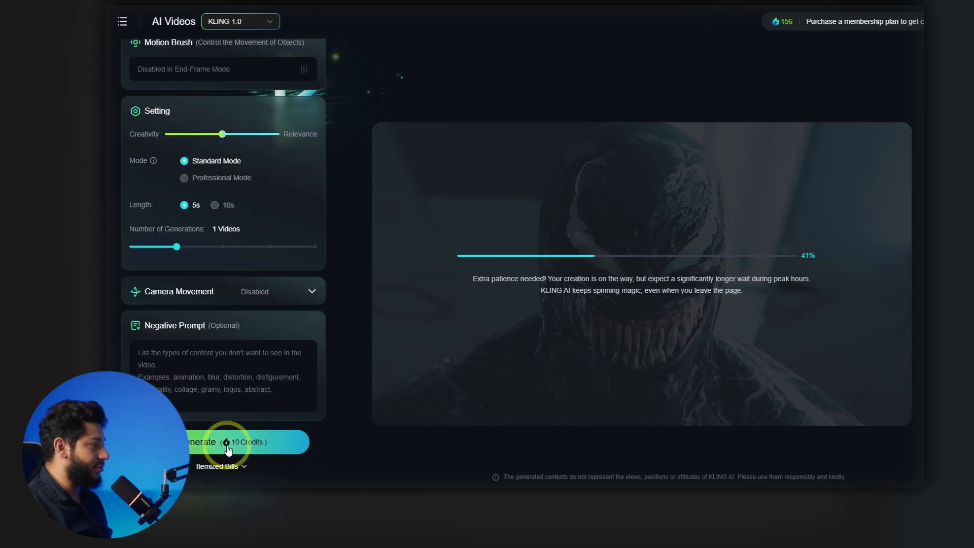